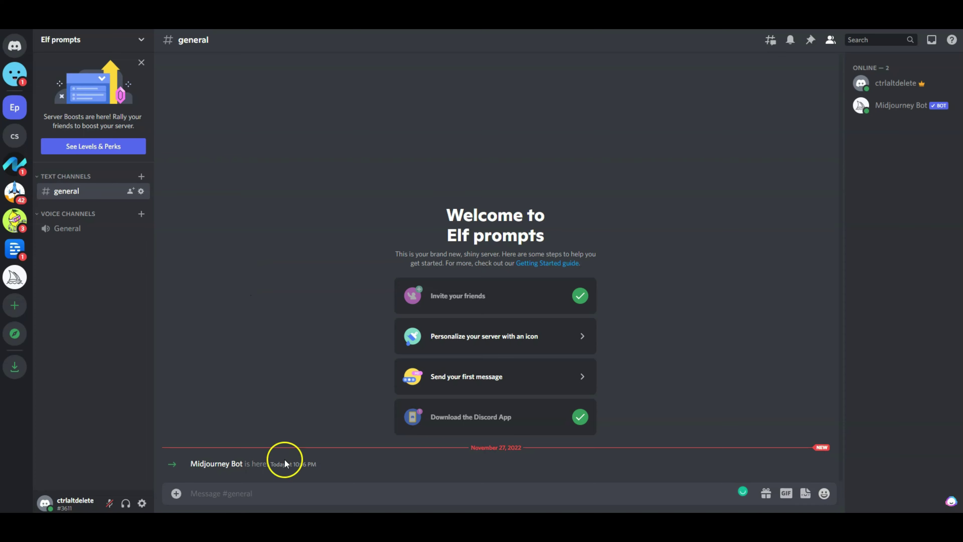
- Post the Midjourney /settings panel and confirm MJ version 4 with Fast mode enabled
{"action": "left_click", "coordinate": [279, 494]}
{"action": "type", "text": "/se"}
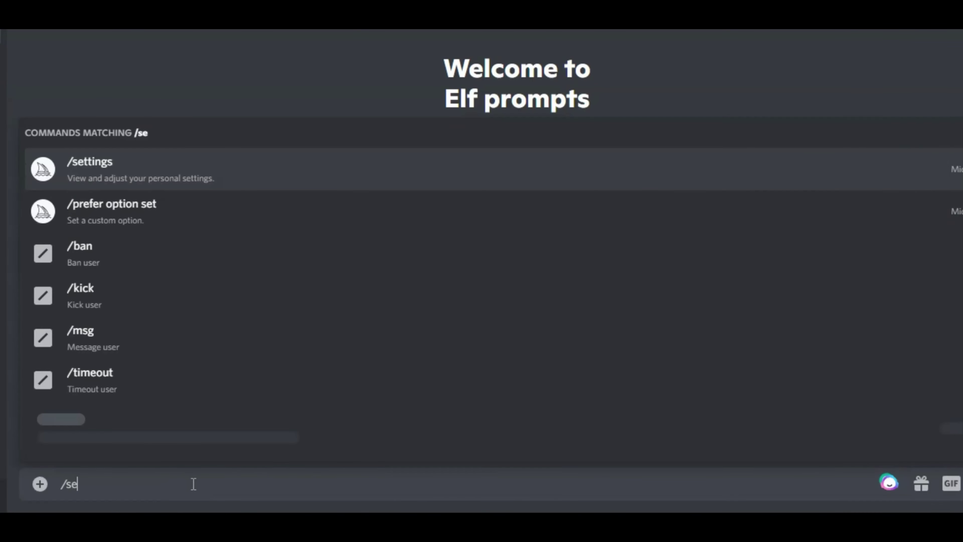
{"action": "key", "text": "Tab"}
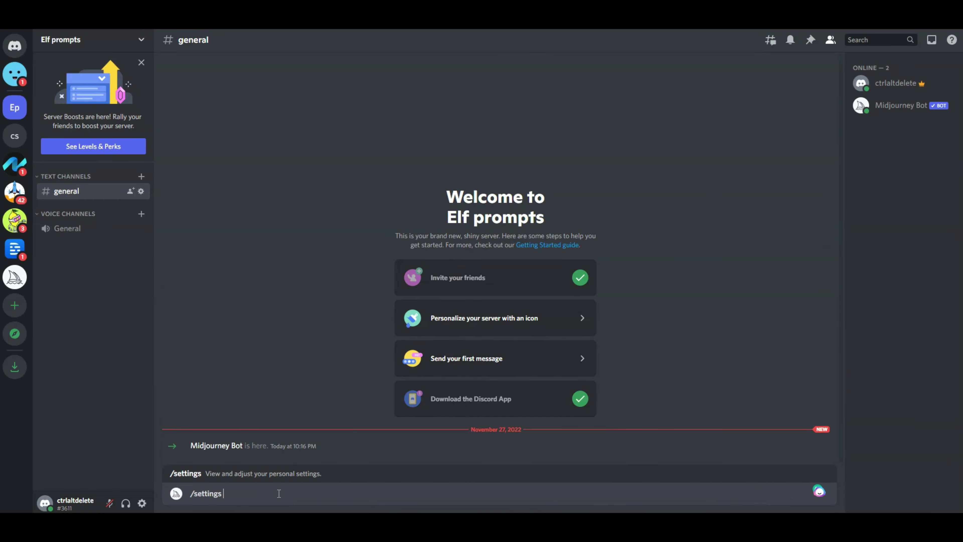
{"action": "key", "text": "Return"}
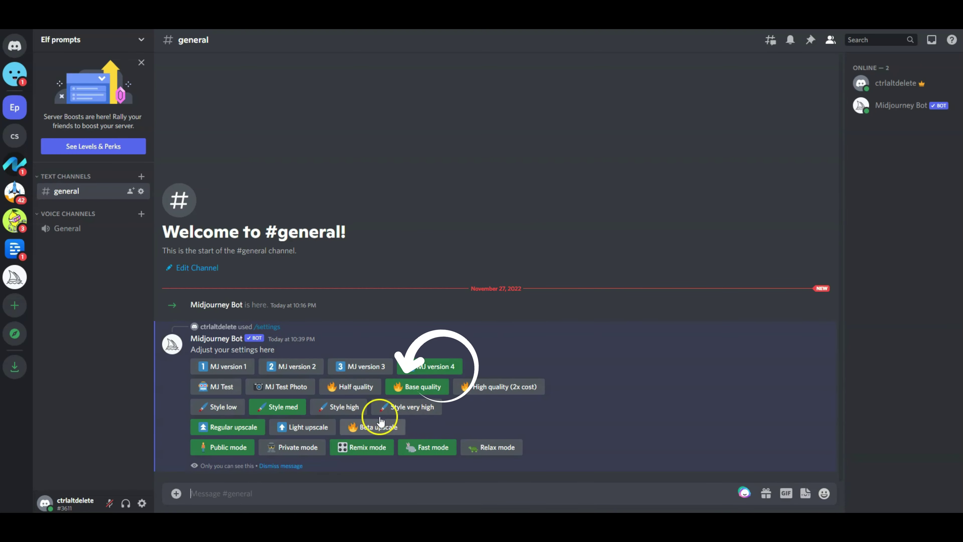
{"action": "left_click", "coordinate": [432, 447]}
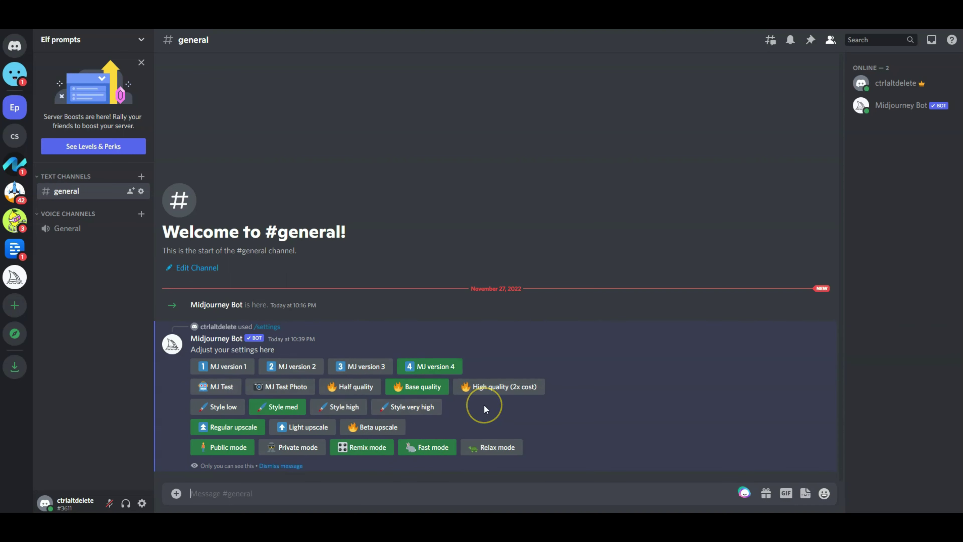
{"action": "left_click", "coordinate": [359, 489]}
- Run /imagine with the prompt 'elf cartoon' to generate a four-image grid
{"action": "type", "text": "/ima"}
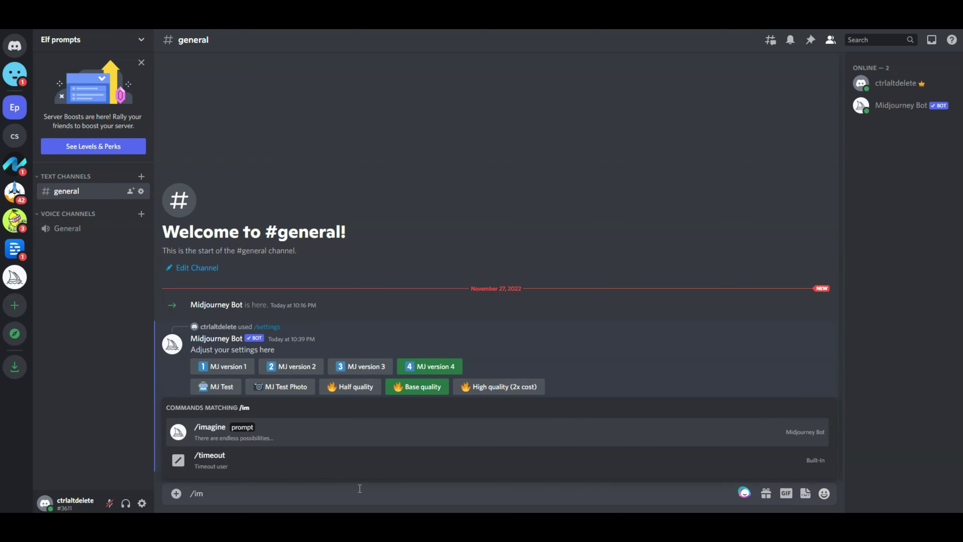
{"action": "key", "text": "Return"}
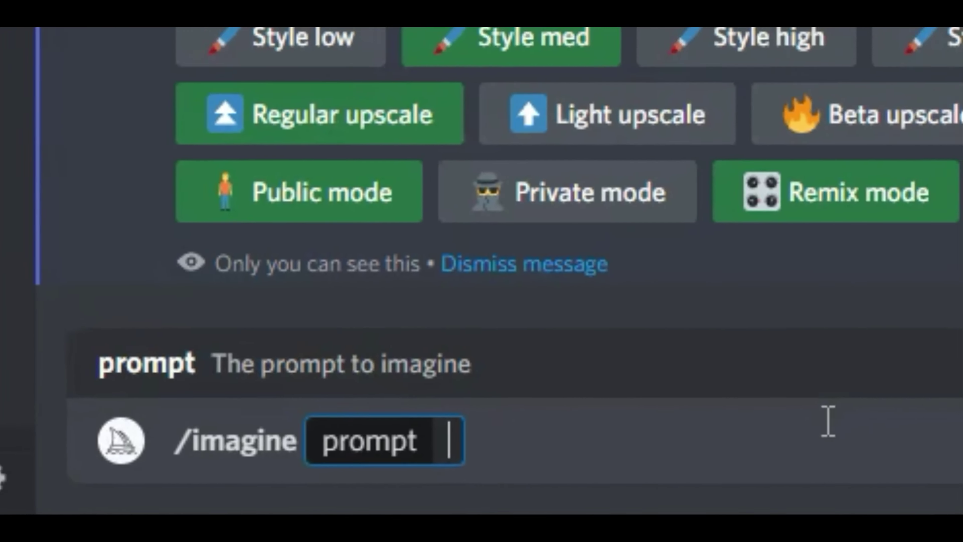
{"action": "type", "text": "elf cartoon"}
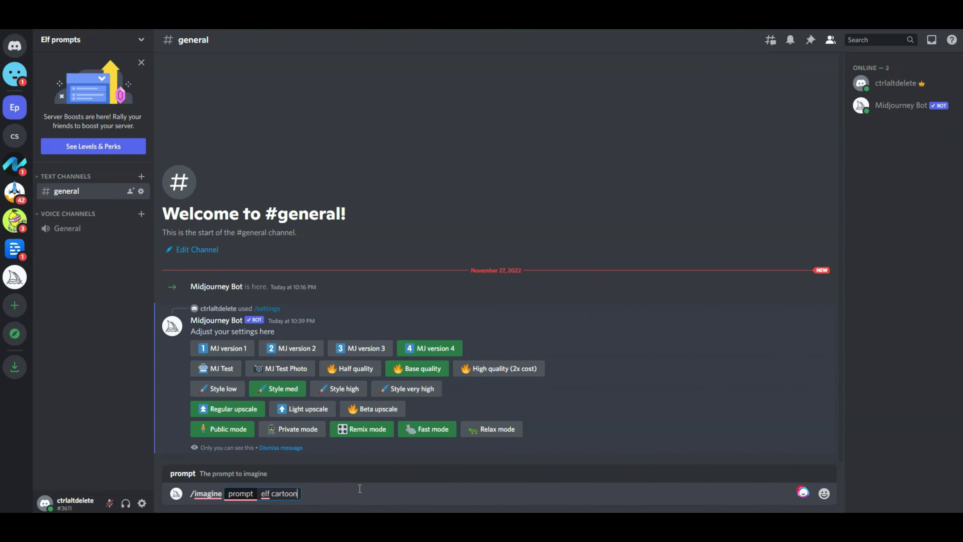
{"action": "key", "text": "Return"}
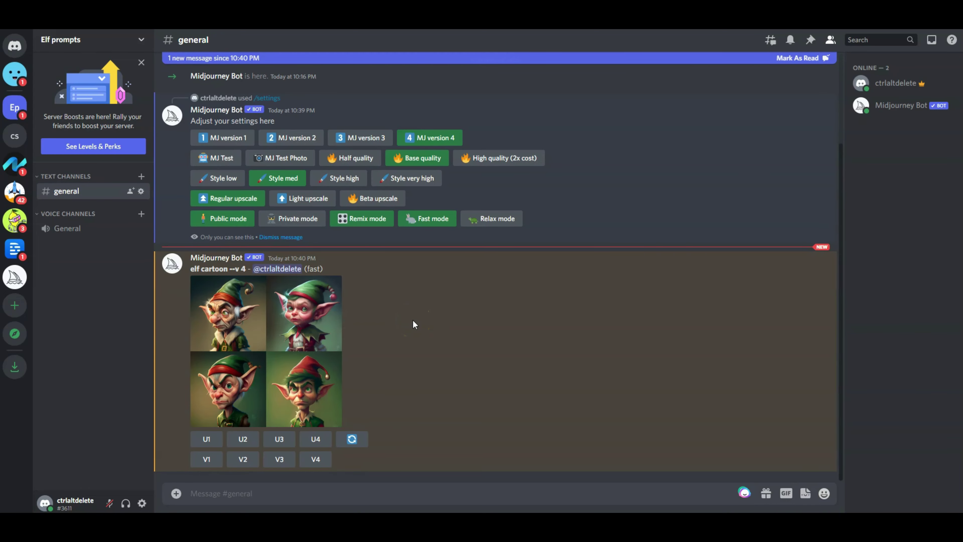
- Enlarge the 'elf cartoon' four-image grid in the image viewer
{"action": "left_click_drag", "start_coordinate": [189, 271], "coordinate": [228, 270]}
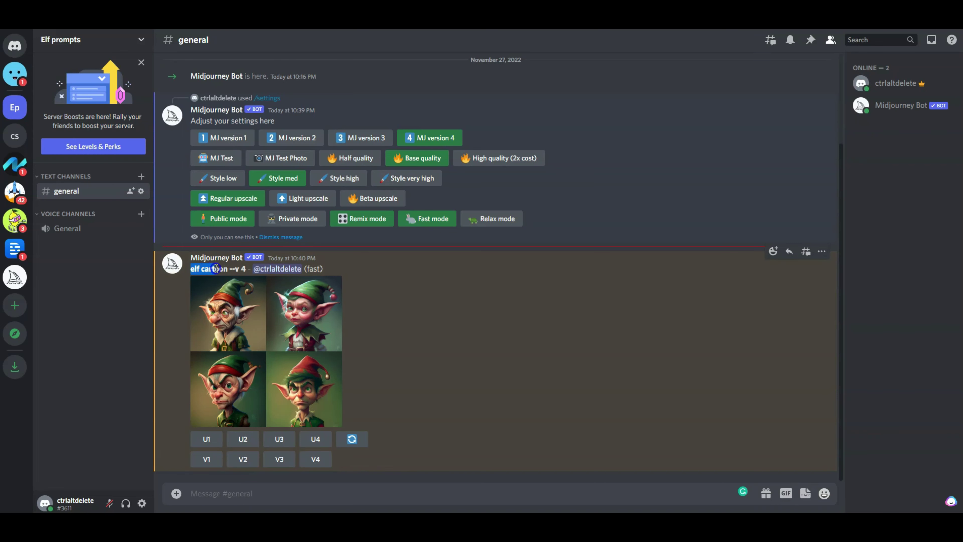
{"action": "left_click", "coordinate": [270, 342]}
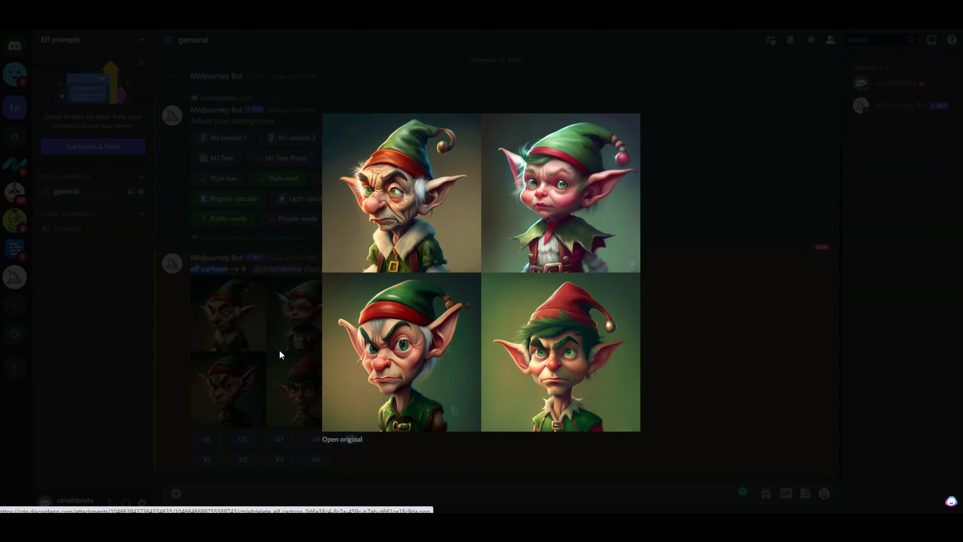
- Open promptoMANIA's Midjourney Prompt Builder with 'Cartoon Elf' as the subject
{"action": "left_click", "coordinate": [697, 345]}
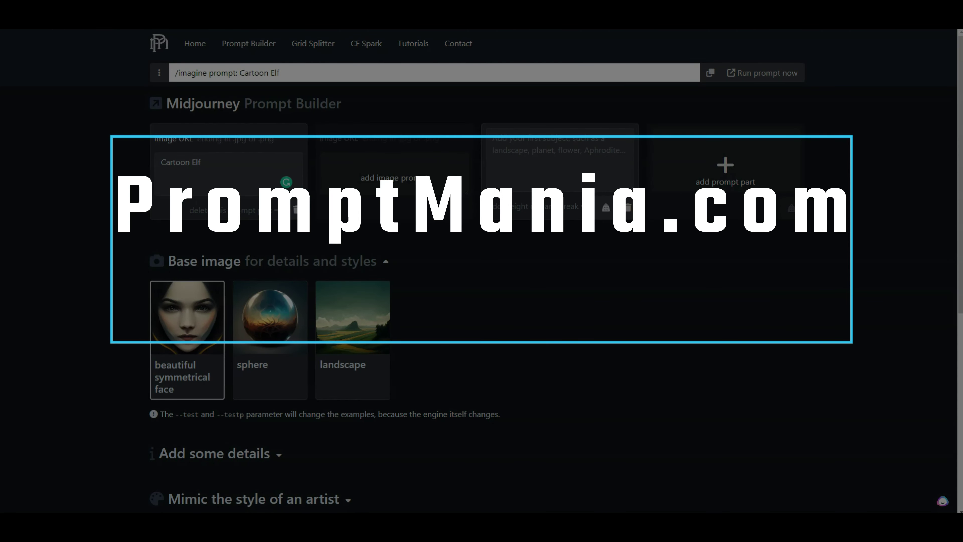
{"action": "left_click", "coordinate": [195, 43]}
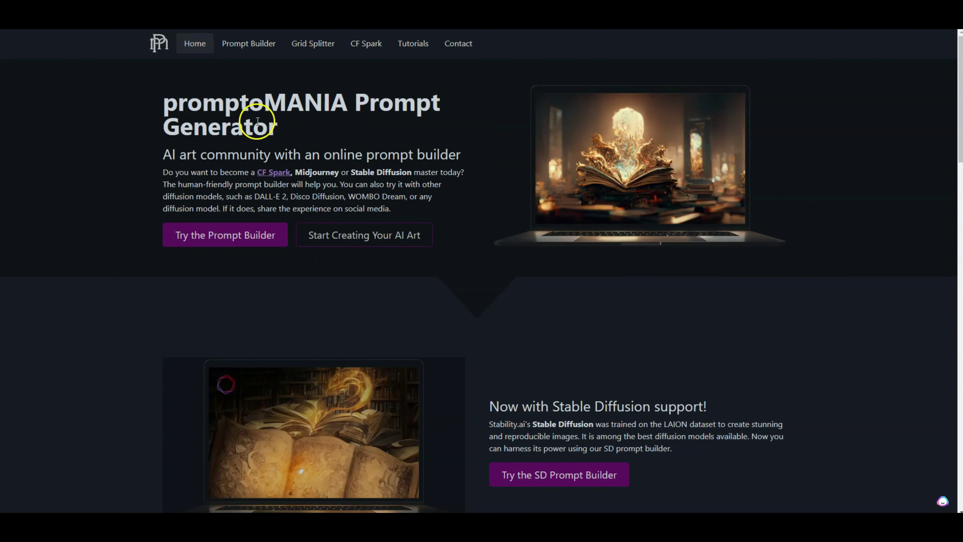
{"action": "left_click", "coordinate": [224, 240]}
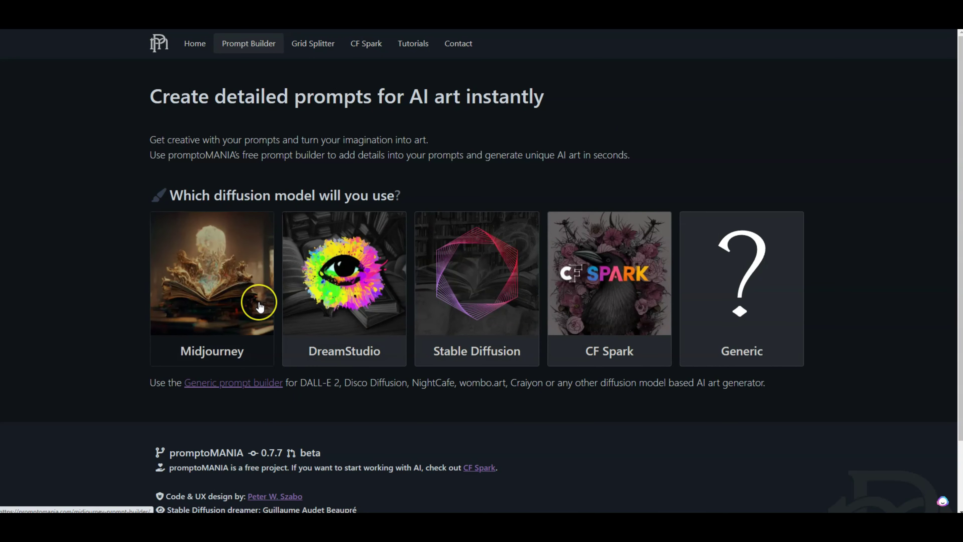
{"action": "left_click", "coordinate": [780, 298]}
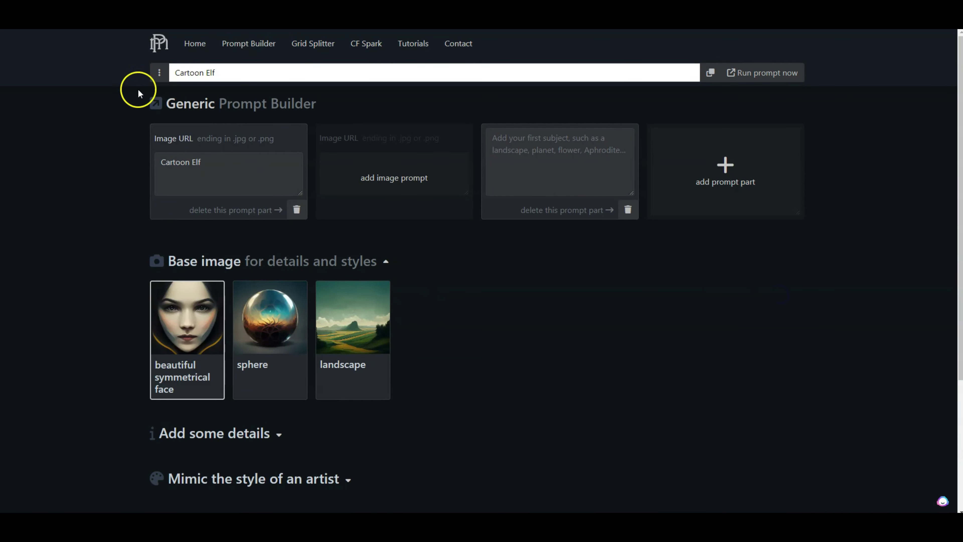
{"action": "scroll", "coordinate": [217, 216], "scroll_direction": "down", "scroll_amount": 5}
{"action": "left_click", "coordinate": [217, 215]}
{"action": "left_click_drag", "start_coordinate": [230, 166], "coordinate": [133, 170]}
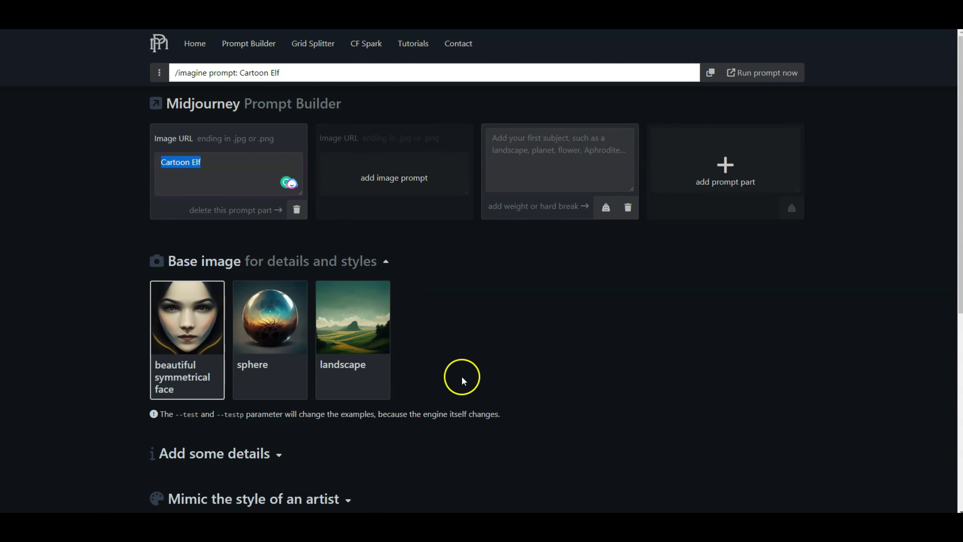
{"action": "scroll", "coordinate": [569, 355], "scroll_direction": "down", "scroll_amount": 2}
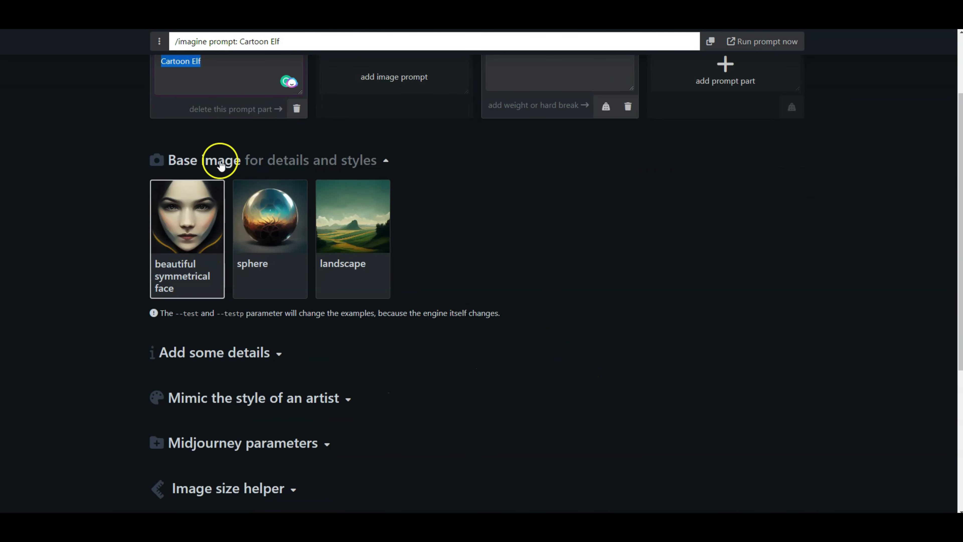
{"action": "left_click", "coordinate": [384, 163]}
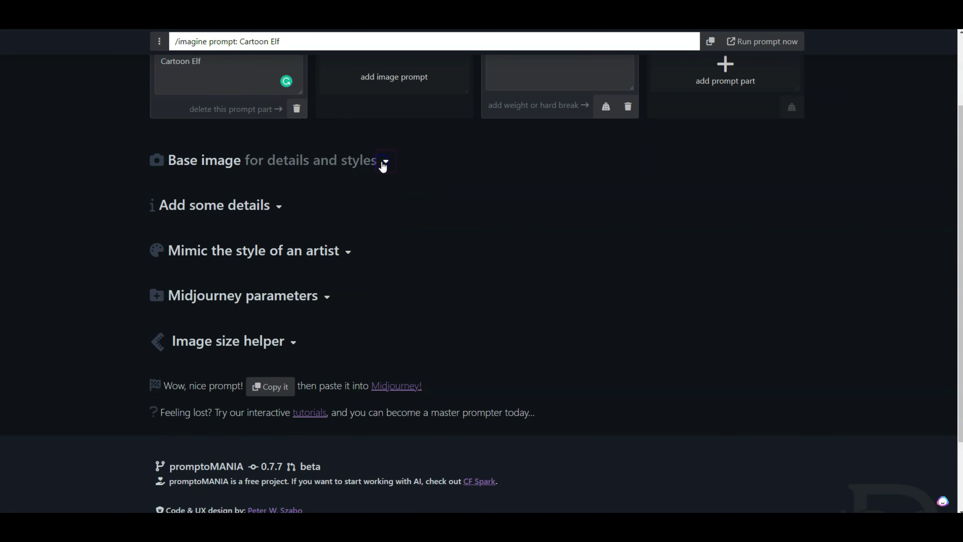
{"action": "left_click", "coordinate": [280, 207]}
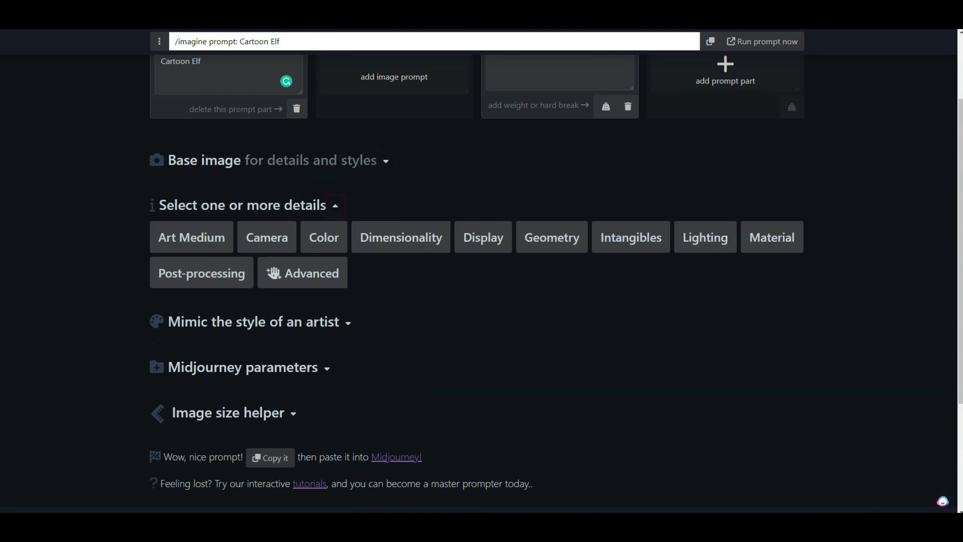
{"action": "left_click", "coordinate": [262, 245]}
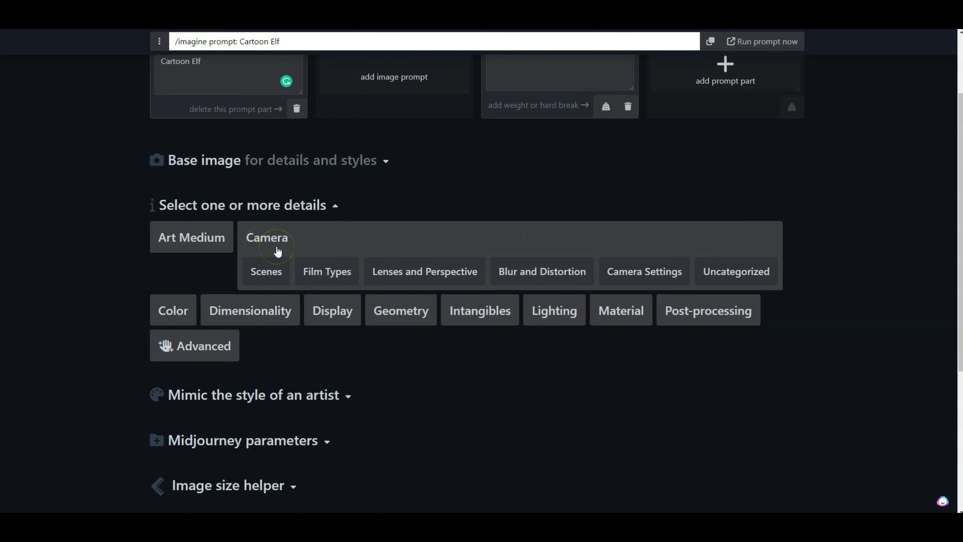
{"action": "left_click", "coordinate": [271, 275]}
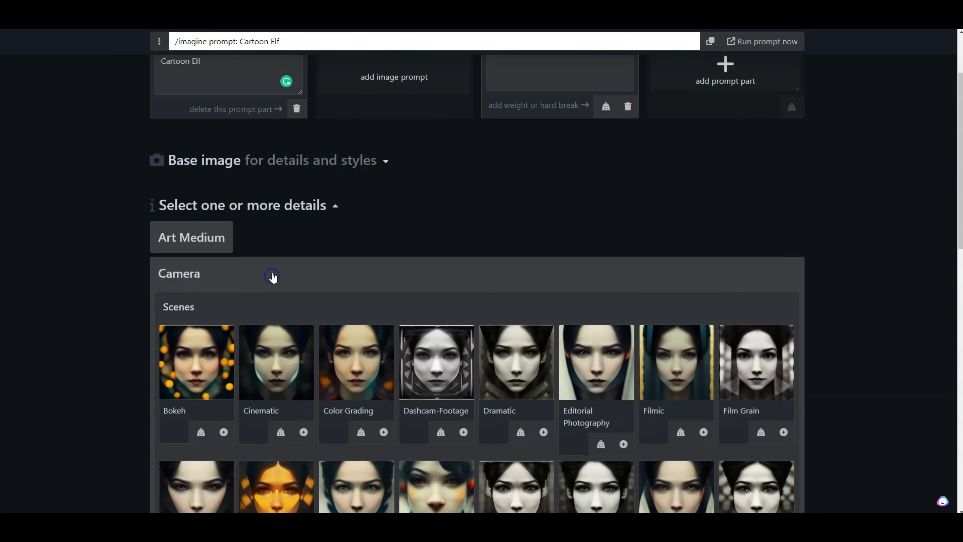
{"action": "left_click", "coordinate": [209, 381]}
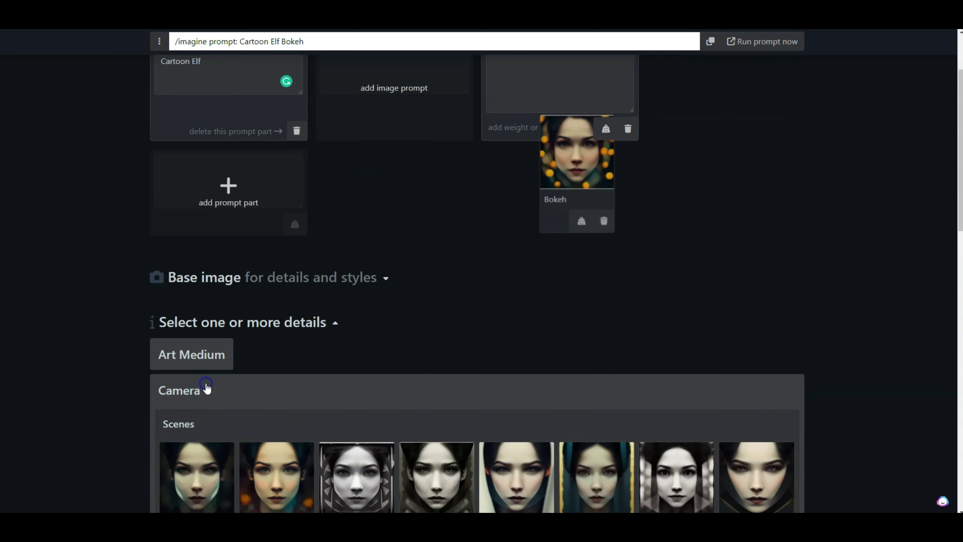
{"action": "scroll", "coordinate": [392, 340], "scroll_direction": "down", "scroll_amount": 4}
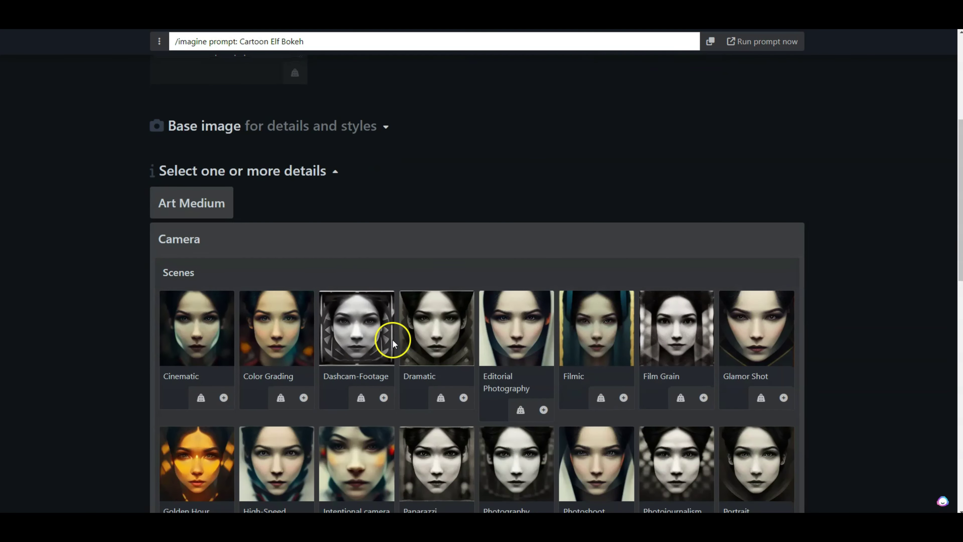
{"action": "left_click", "coordinate": [295, 345]}
{"action": "left_click", "coordinate": [204, 242]}
{"action": "left_click", "coordinate": [218, 203]}
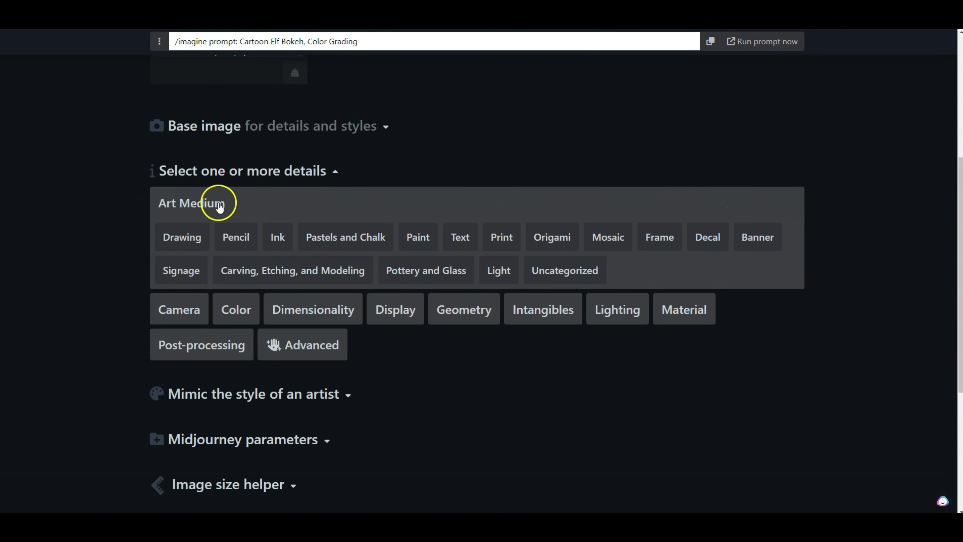
{"action": "left_click", "coordinate": [170, 238]}
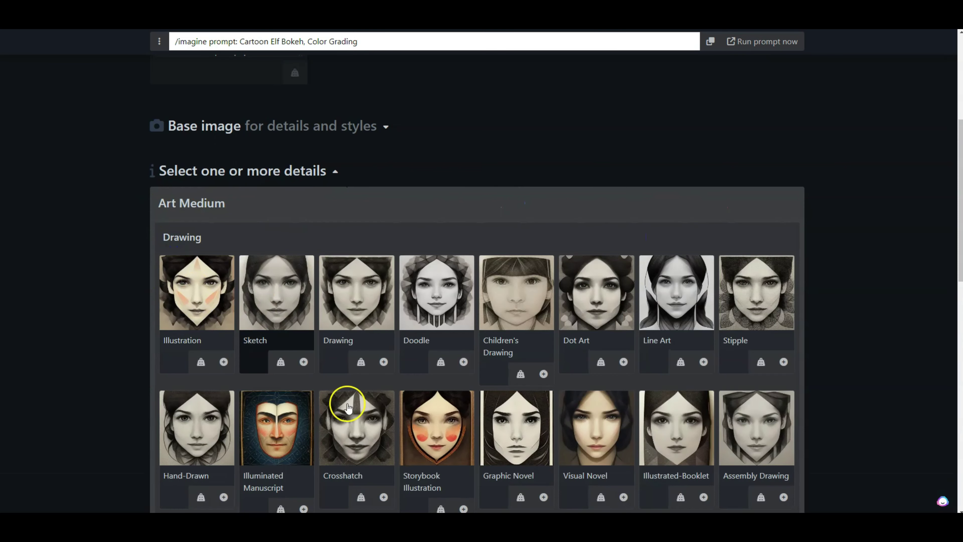
{"action": "scroll", "coordinate": [506, 395], "scroll_direction": "down", "scroll_amount": 3}
{"action": "scroll", "coordinate": [504, 402], "scroll_direction": "up", "scroll_amount": 10}
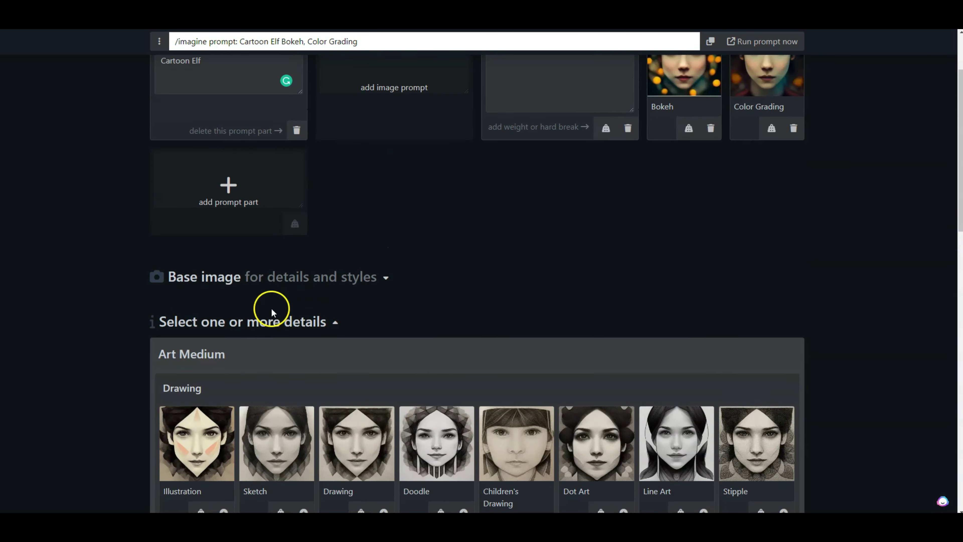
{"action": "left_click", "coordinate": [501, 326]}
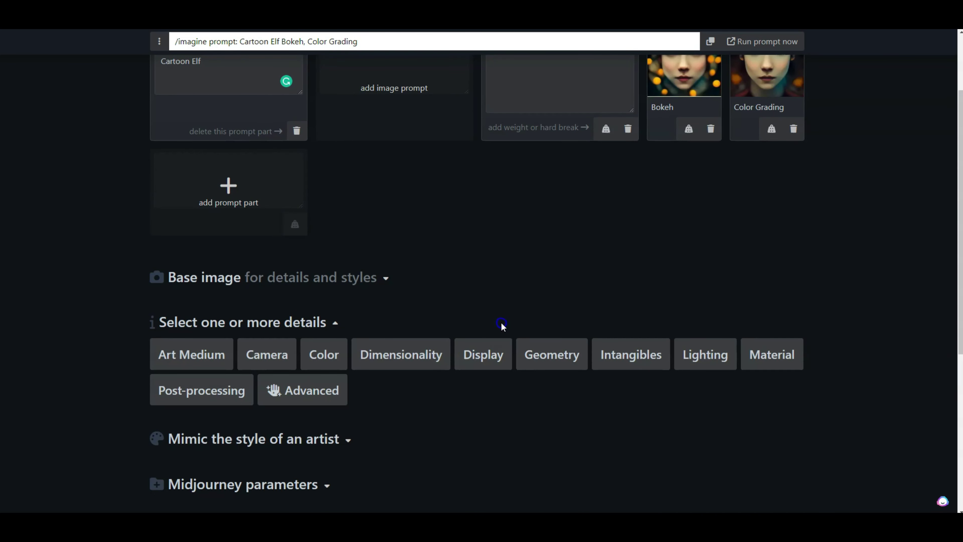
- Add 4k resolution from the Display options to the prompt
{"action": "scroll", "coordinate": [474, 363], "scroll_direction": "down", "scroll_amount": 3}
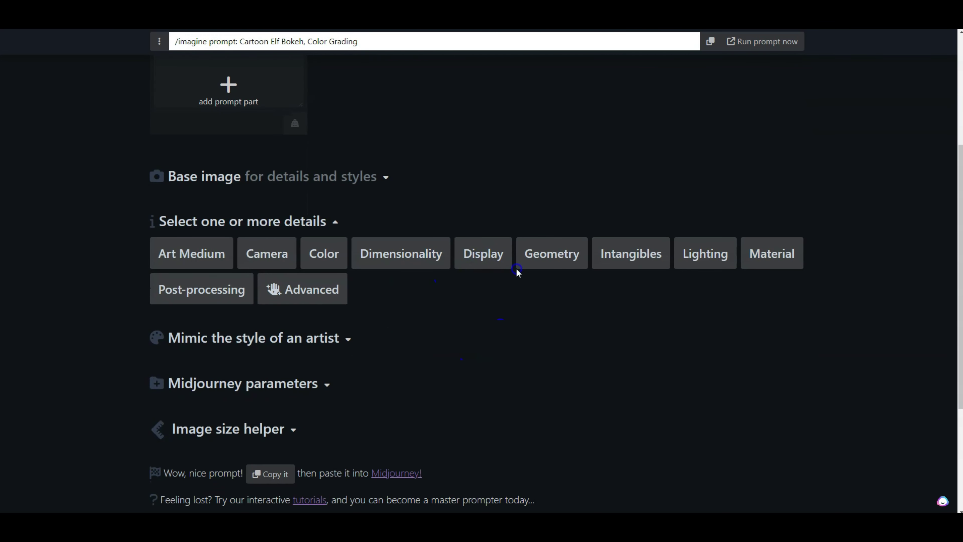
{"action": "left_click", "coordinate": [500, 257]}
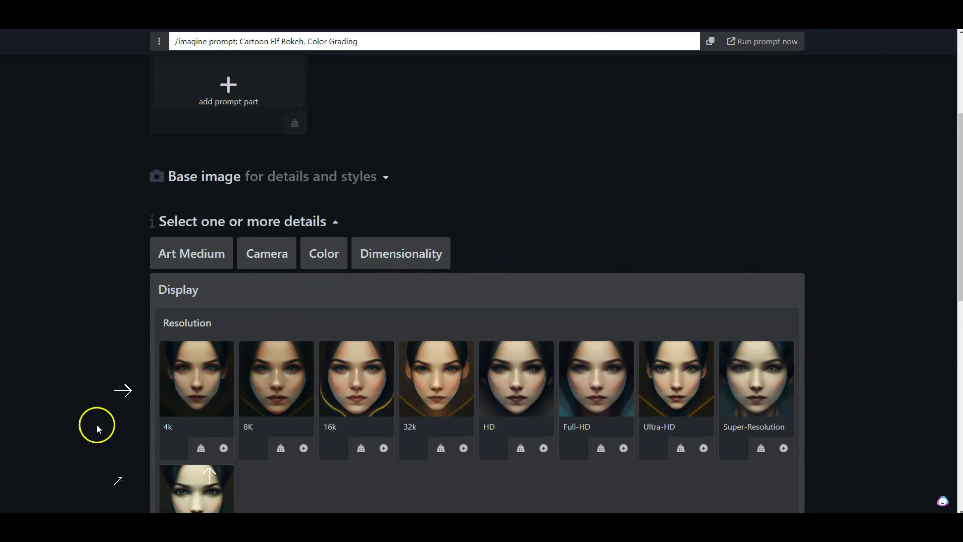
{"action": "left_click", "coordinate": [205, 395]}
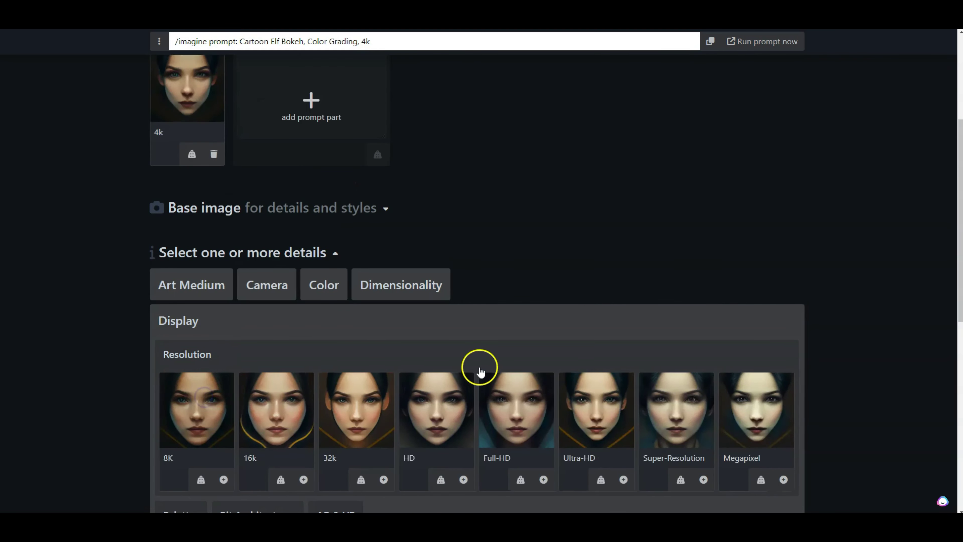
{"action": "left_click", "coordinate": [402, 325]}
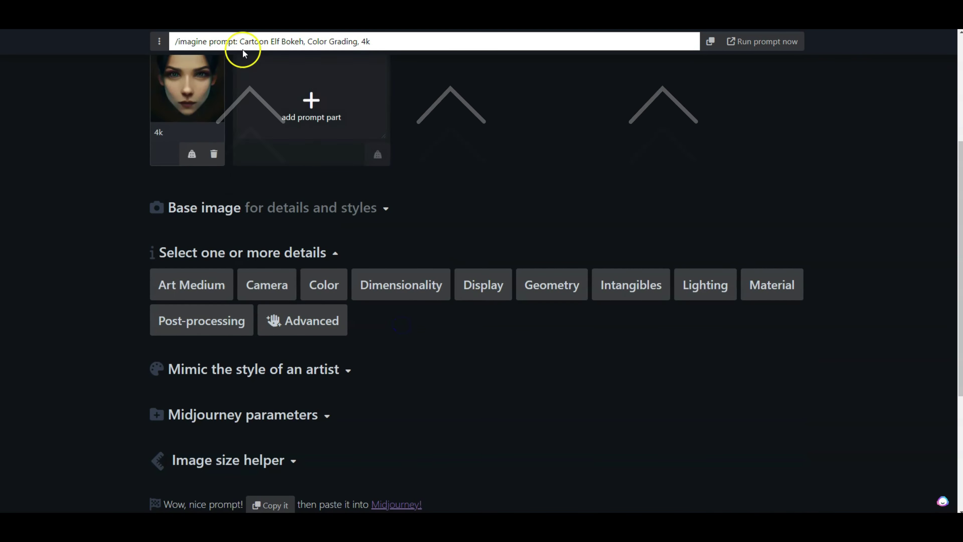
{"action": "left_click_drag", "start_coordinate": [174, 41], "coordinate": [401, 43]}
{"action": "left_click", "coordinate": [431, 173]}
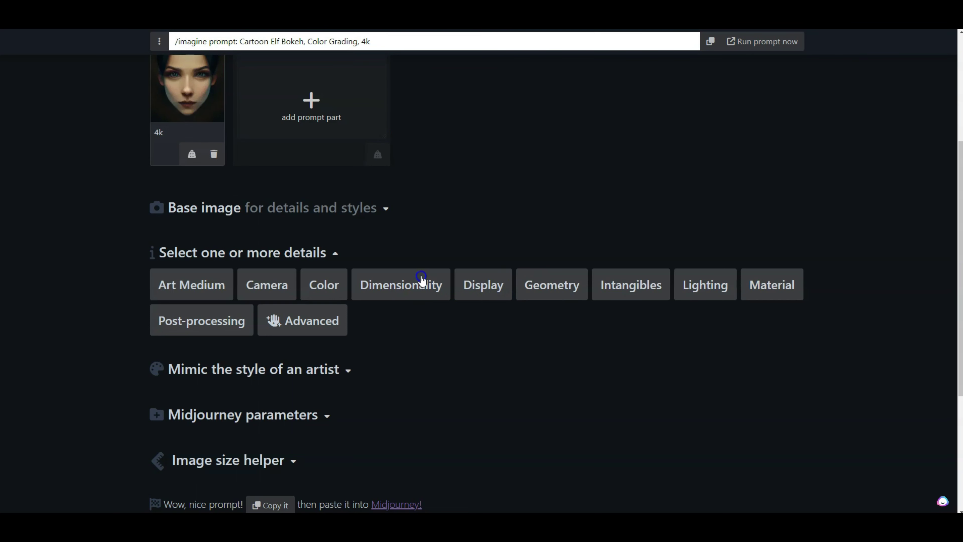
- Add the Happy emotion from Intangibles > Emotions and Qualities
{"action": "left_click", "coordinate": [645, 286]}
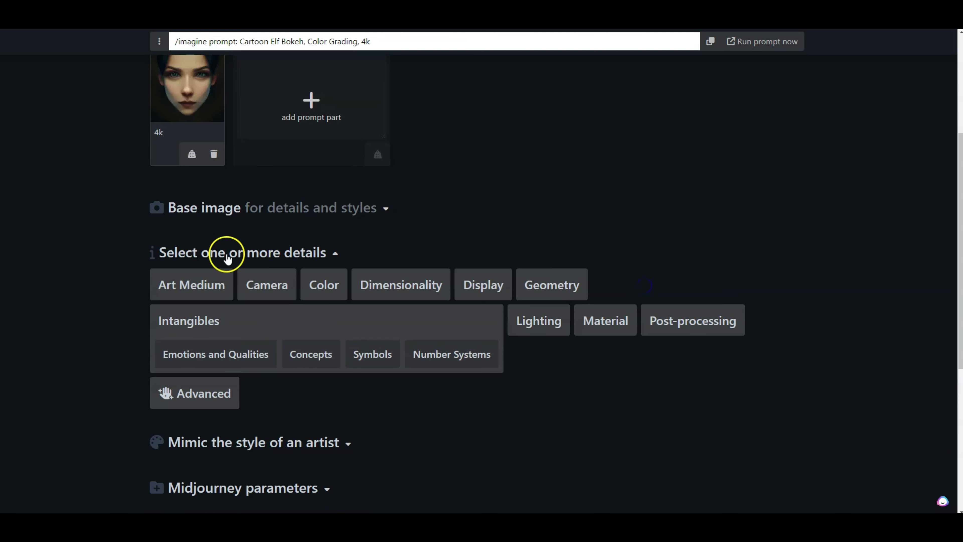
{"action": "left_click", "coordinate": [222, 358]}
{"action": "scroll", "coordinate": [215, 349], "scroll_direction": "down", "scroll_amount": 4}
{"action": "left_click", "coordinate": [208, 282]}
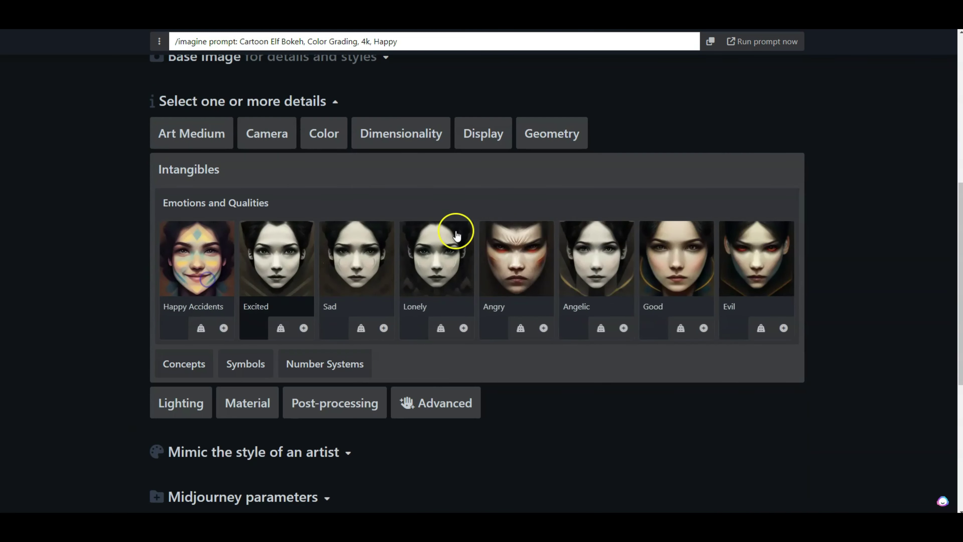
- Add Bright and Christmas Lights lighting to the prompt
{"action": "left_click", "coordinate": [611, 160]}
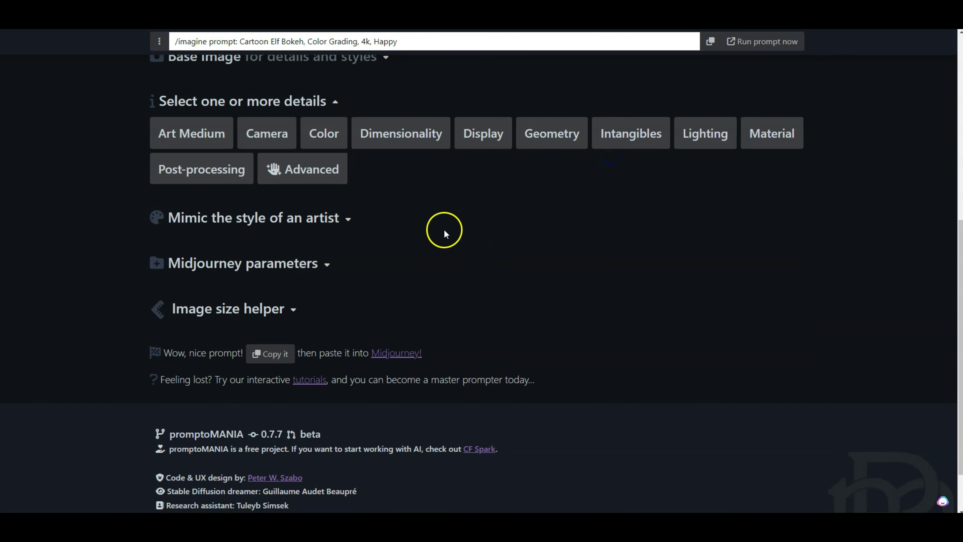
{"action": "left_click", "coordinate": [716, 134]}
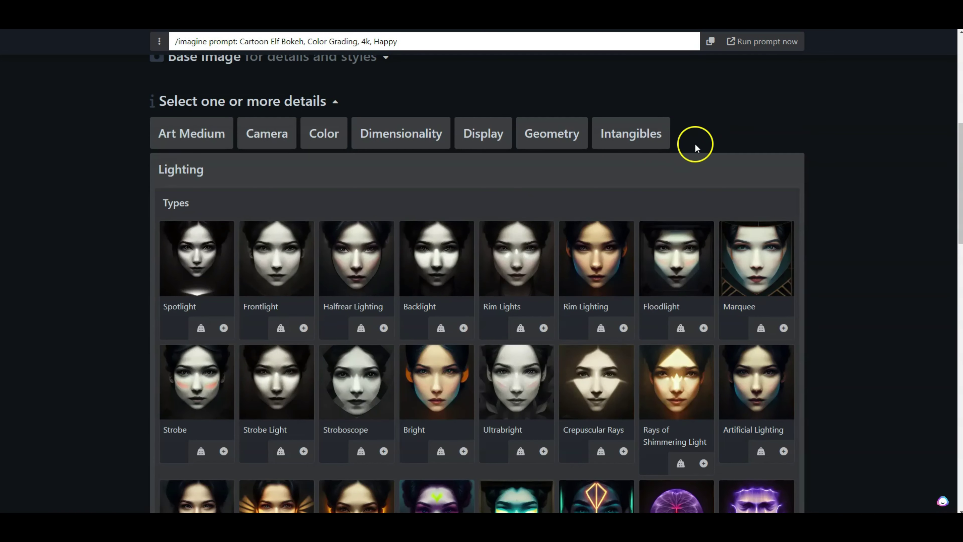
{"action": "left_click", "coordinate": [443, 391]}
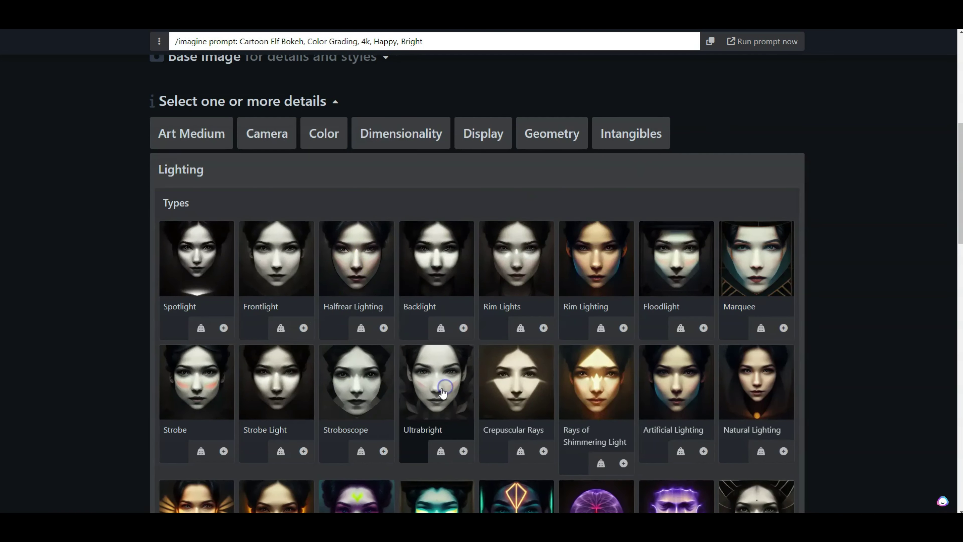
{"action": "scroll", "coordinate": [443, 391], "scroll_direction": "down", "scroll_amount": 6}
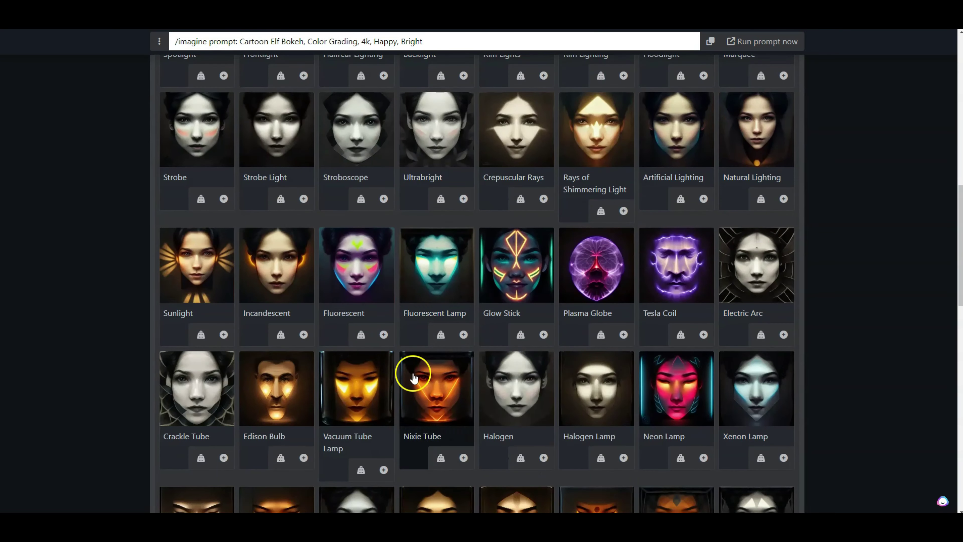
{"action": "scroll", "coordinate": [454, 441], "scroll_direction": "down", "scroll_amount": 4}
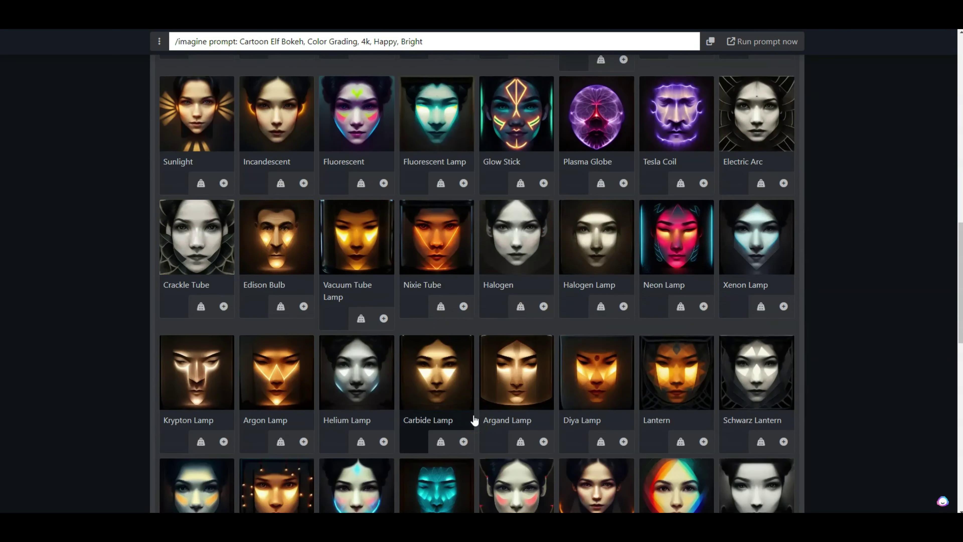
{"action": "scroll", "coordinate": [471, 370], "scroll_direction": "down", "scroll_amount": 4}
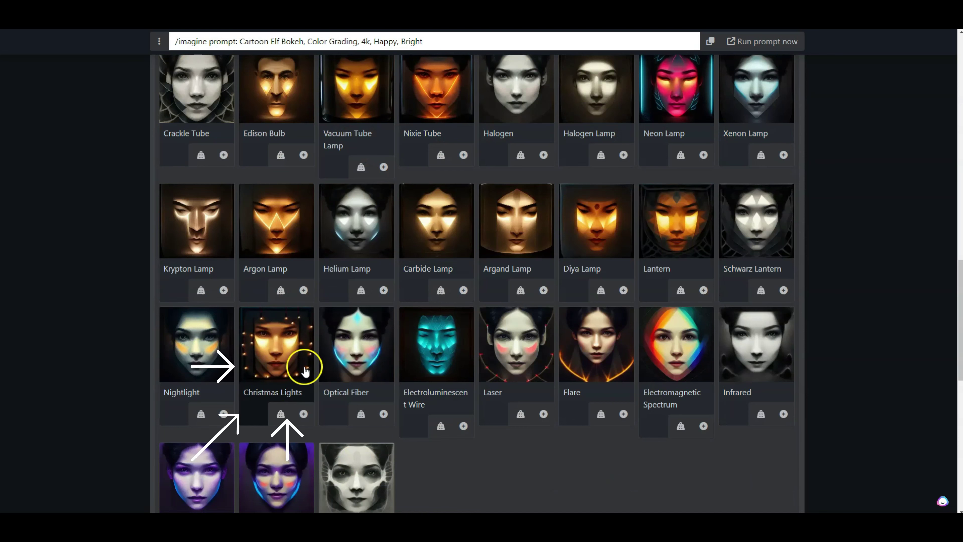
{"action": "left_click", "coordinate": [306, 372]}
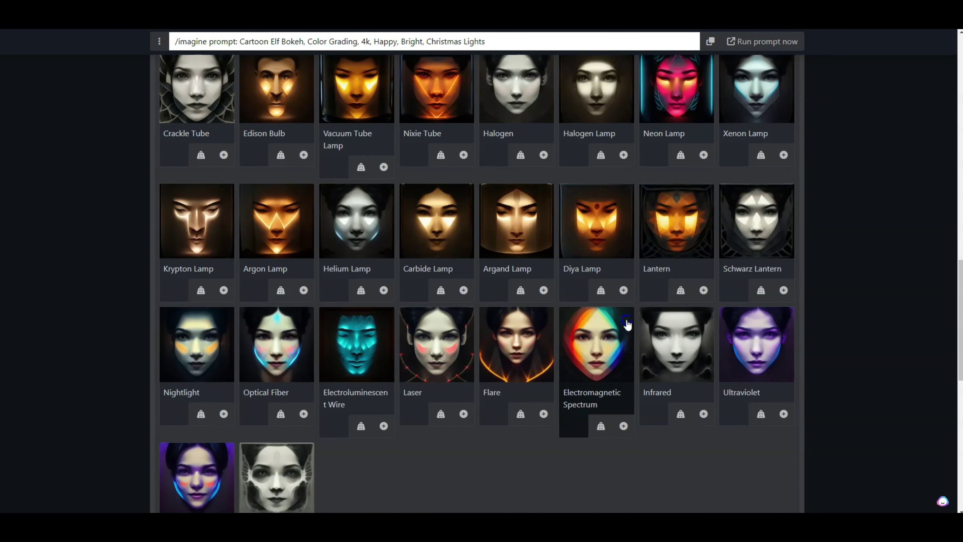
- Select the full generated prompt and switch to Discord's #general message box
{"action": "scroll", "coordinate": [791, 224], "scroll_direction": "up", "scroll_amount": 5}
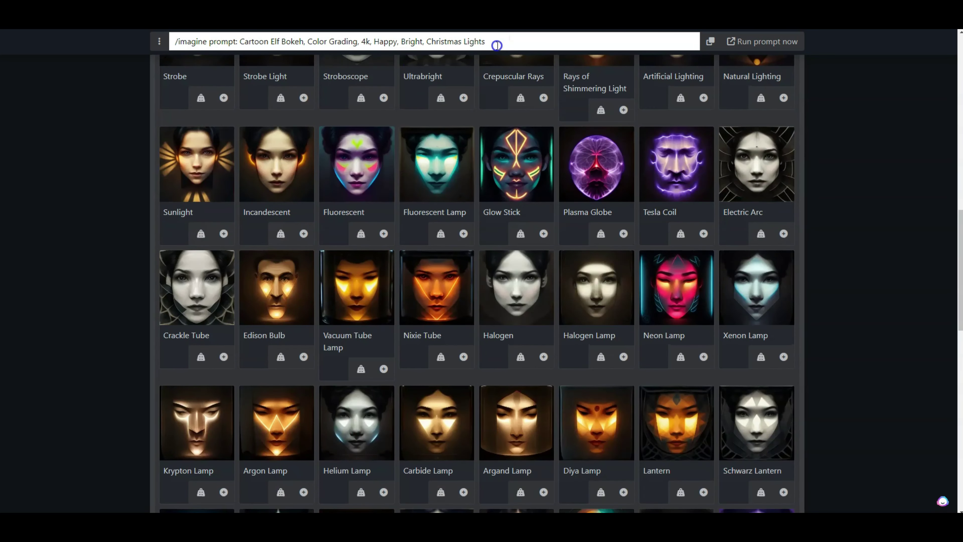
{"action": "left_click_drag", "start_coordinate": [498, 43], "coordinate": [243, 38]}
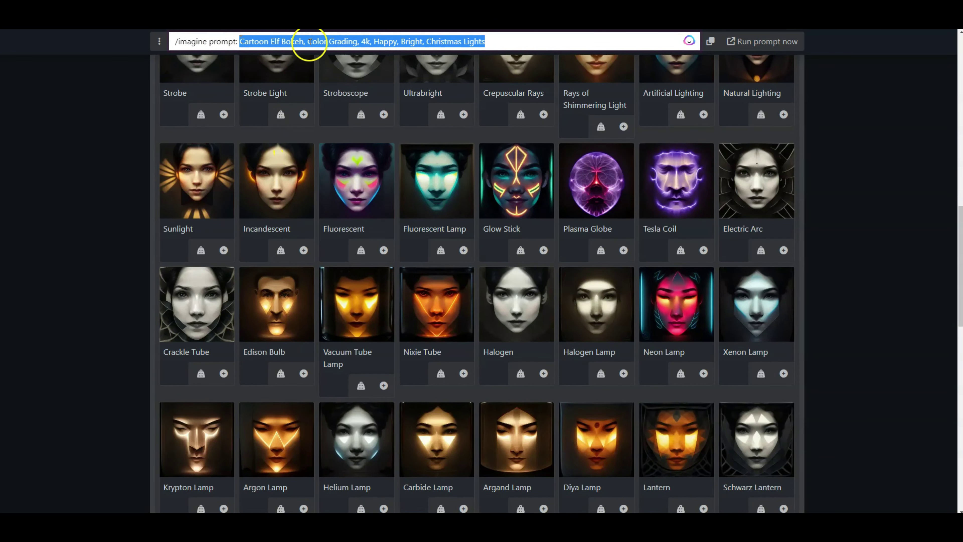
{"action": "key", "text": "alt+Tab"}
{"action": "left_click", "coordinate": [368, 488]}
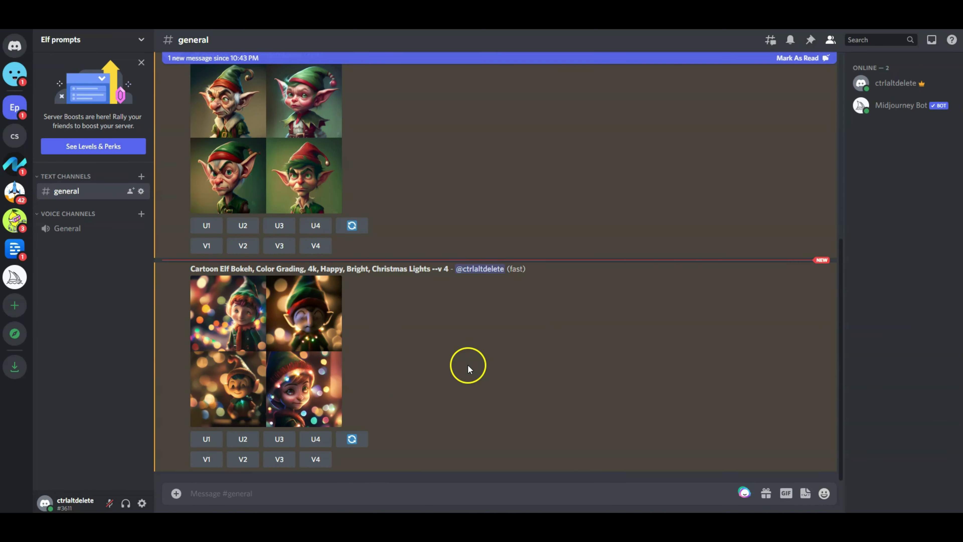
- View the earlier elf grid, then enlarge the new bokeh Christmas-lights elf grid
{"action": "left_click", "coordinate": [285, 158]}
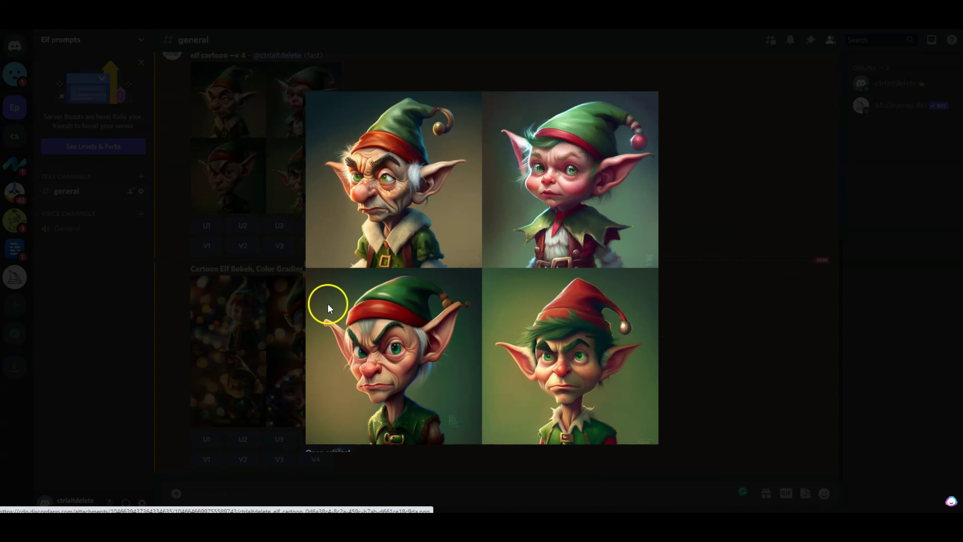
{"action": "left_click", "coordinate": [725, 325]}
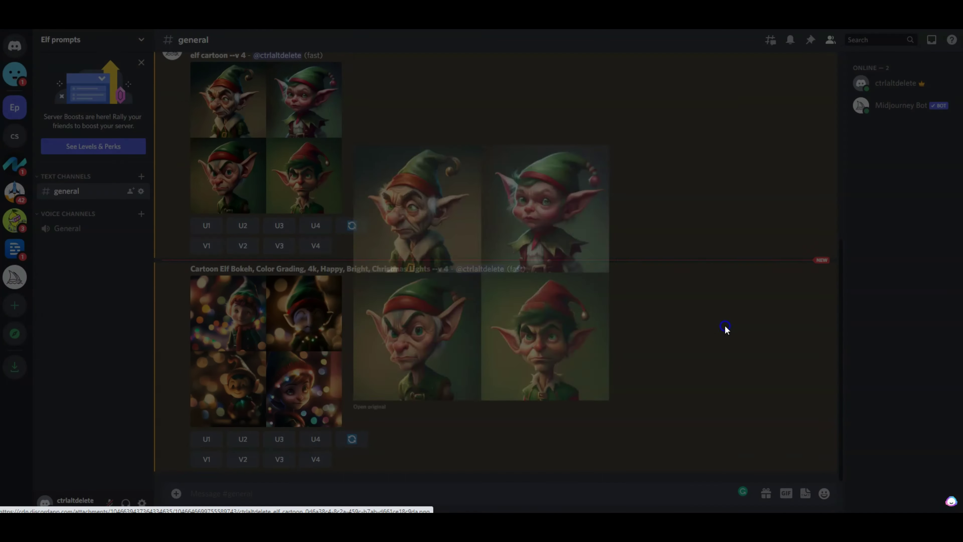
{"action": "left_click", "coordinate": [255, 343]}
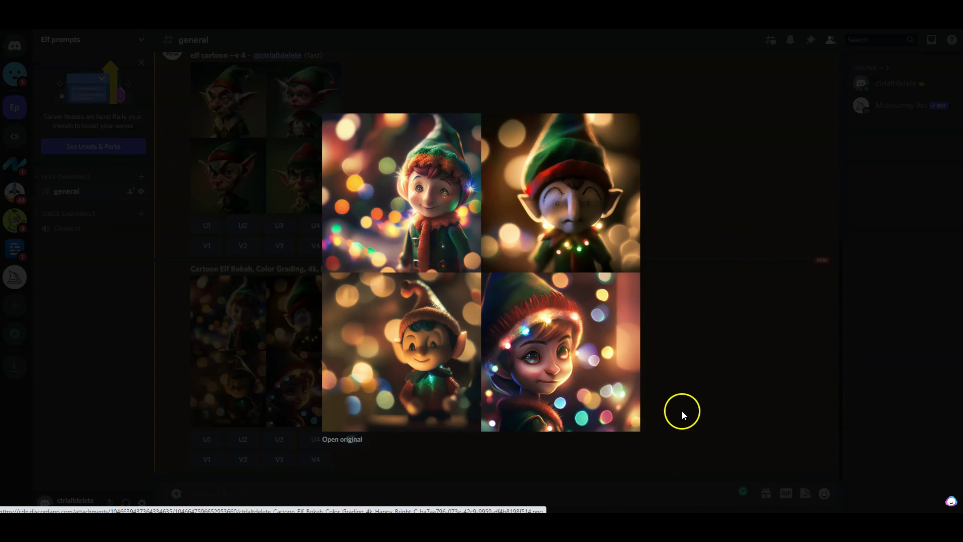
- Generate a 'reindeer cartoon' grid with /imagine and view it enlarged
{"action": "left_click", "coordinate": [694, 446]}
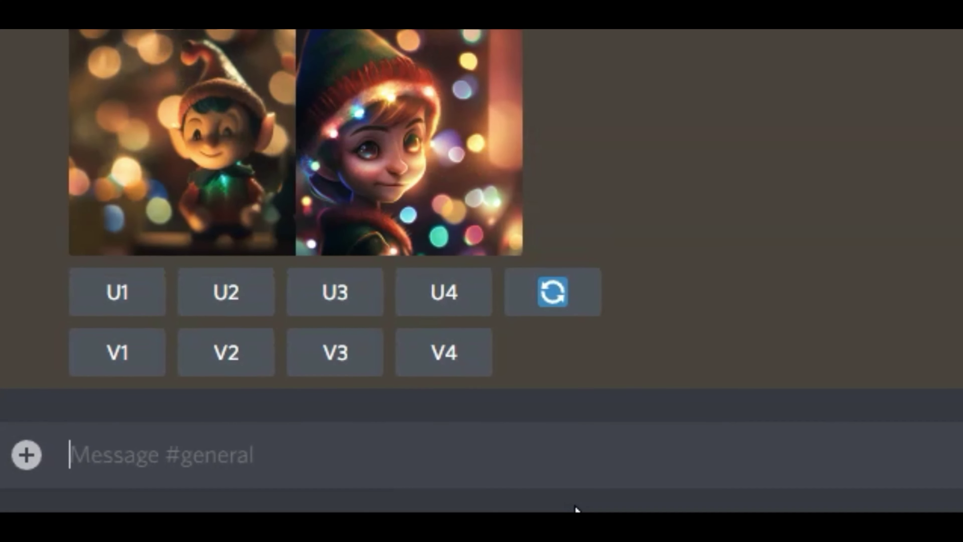
{"action": "type", "text": "/im"}
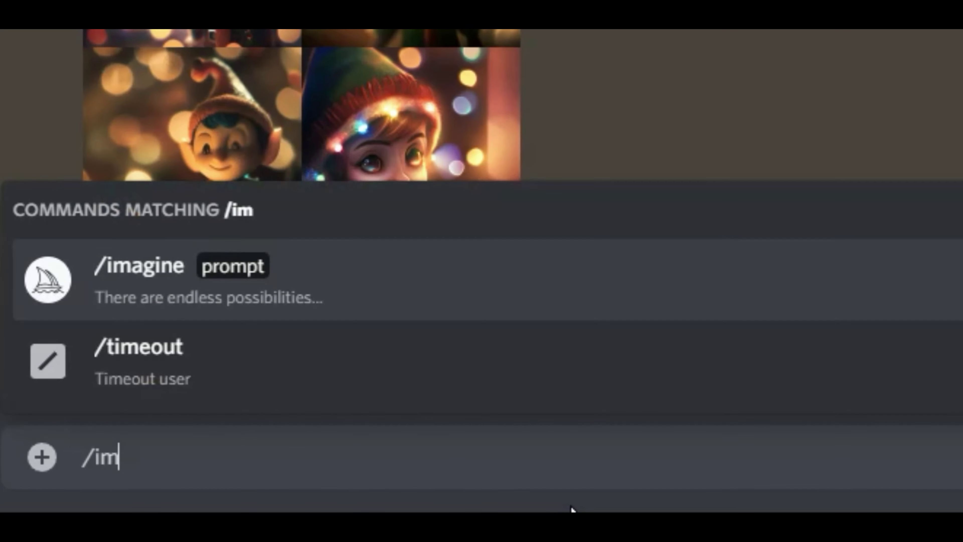
{"action": "type", "text": "ag"}
{"action": "key", "text": "Tab"}
{"action": "type", "text": "reindeer"}
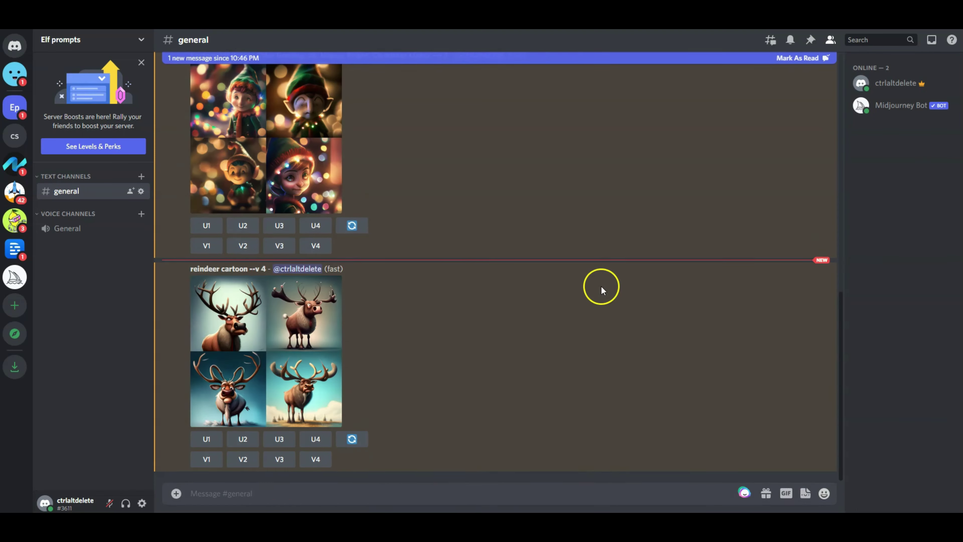
{"action": "left_click", "coordinate": [217, 352]}
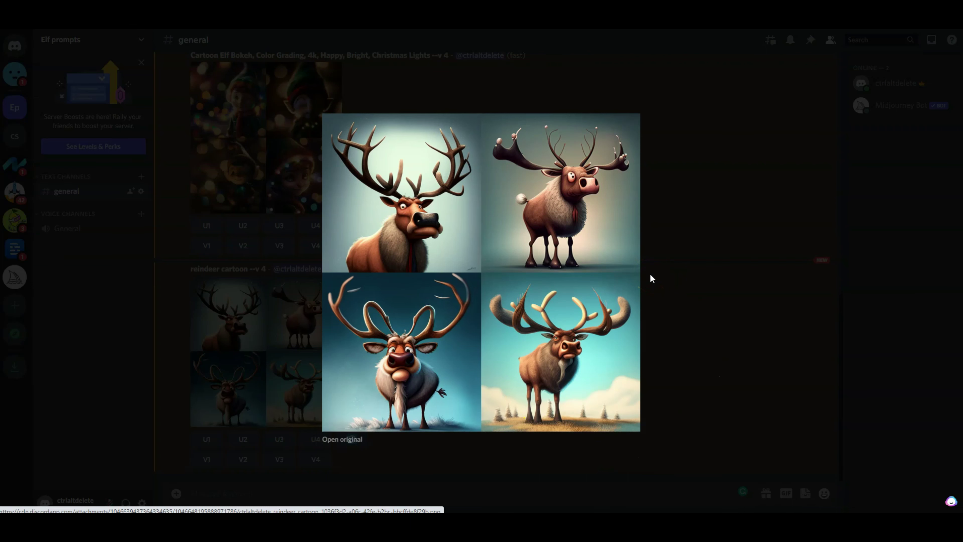
- Start an /imagine prompt with 'reindeer cartoon' followed by the pasted elf bokeh prompt
{"action": "left_click", "coordinate": [682, 242]}
{"action": "left_click", "coordinate": [235, 492]}
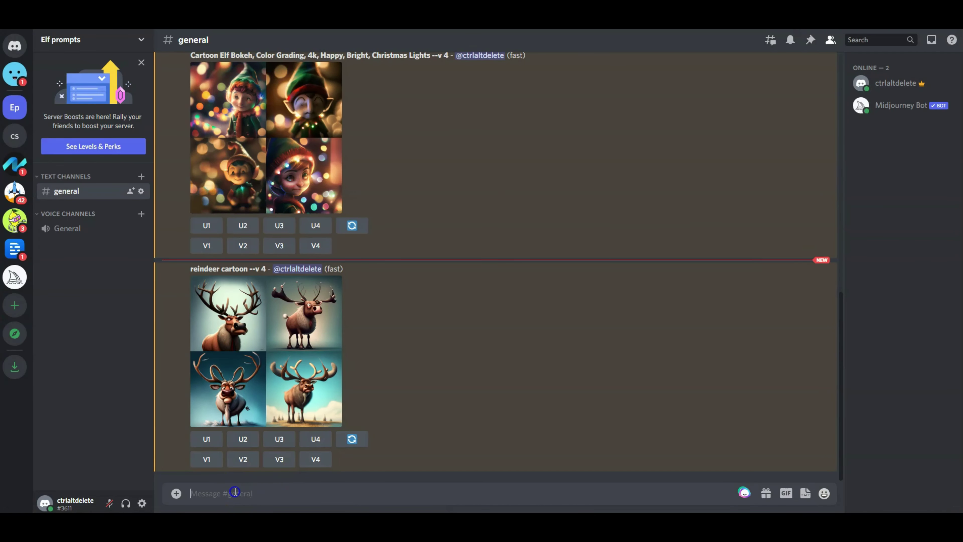
{"action": "left_click", "coordinate": [187, 269]}
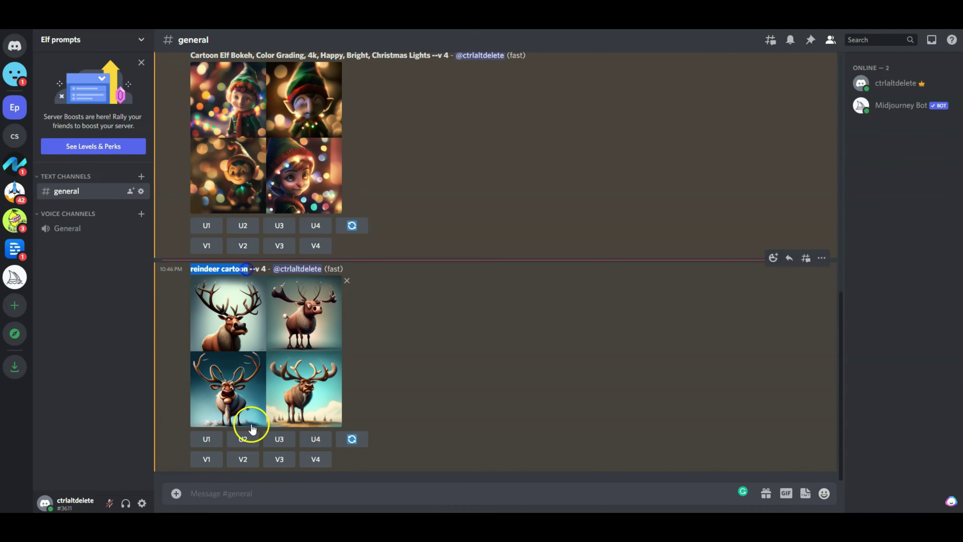
{"action": "left_click", "coordinate": [248, 497]}
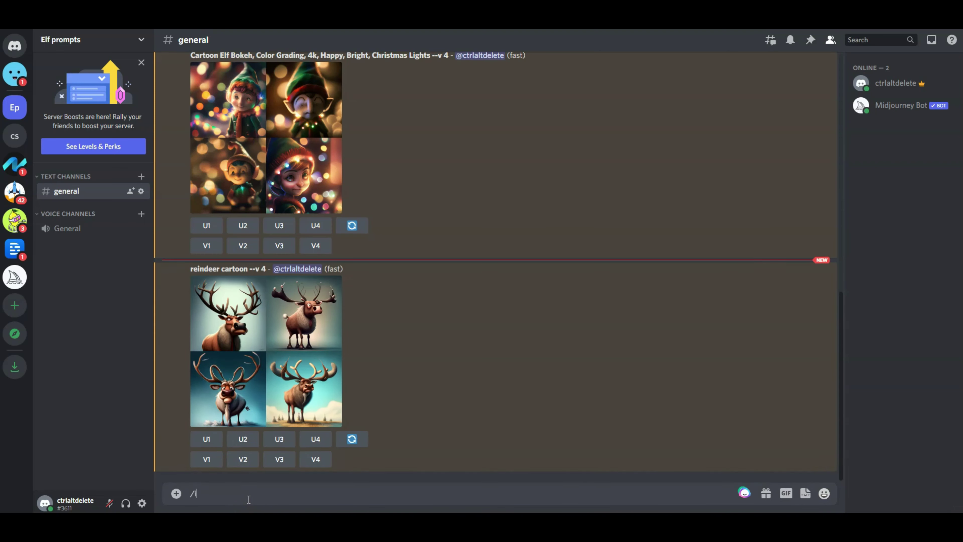
{"action": "type", "text": "/im"}
{"action": "key", "text": "Return"}
{"action": "type", "text": "reindeer cartoon"}
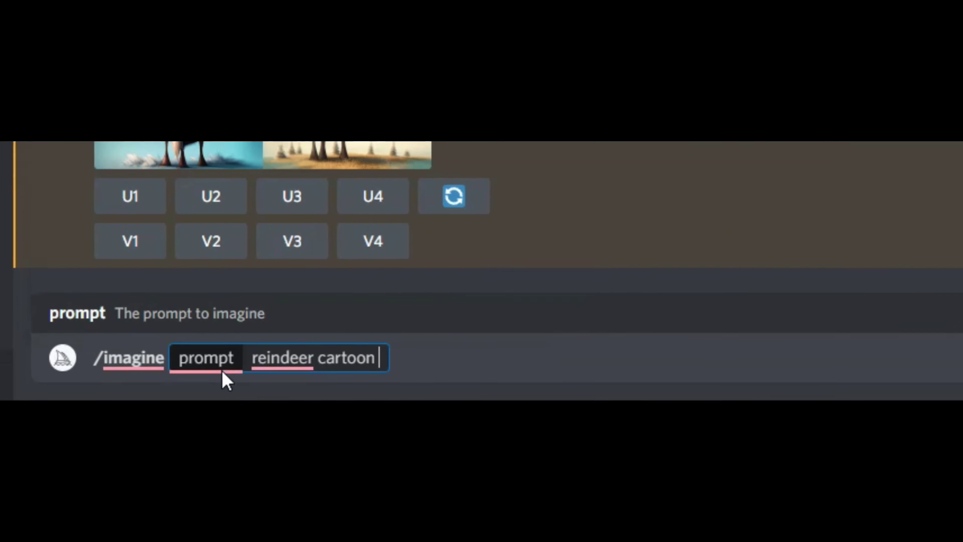
{"action": "key", "text": "super+v"}
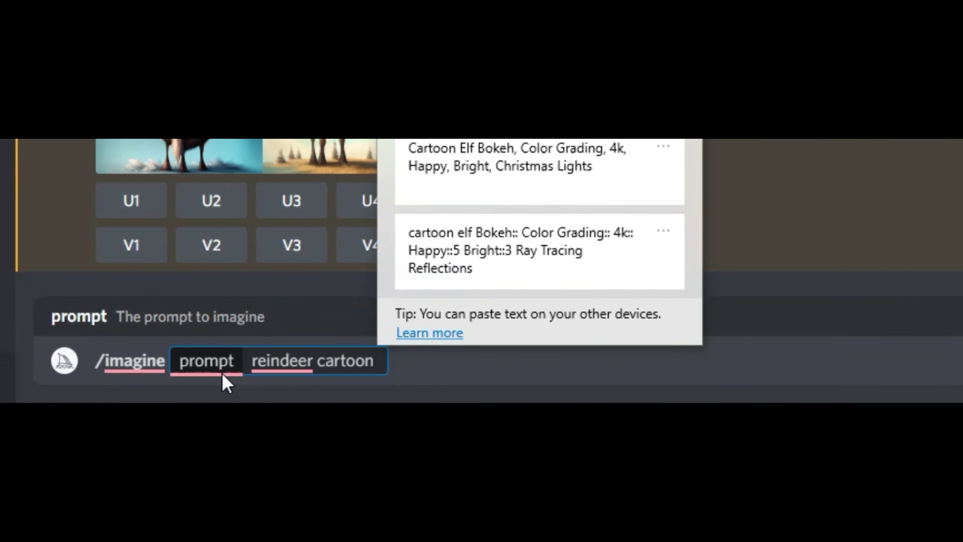
{"action": "key", "text": "Return"}
- Remove 'Cartoon Elf', append ', Depth of field', and submit the reindeer prompt
{"action": "key", "text": "ctrl+Left"}
{"action": "key", "text": "ctrl+Left"}
{"action": "key", "text": "ctrl+Left"}
{"action": "key", "text": "ctrl+Left"}
{"action": "key", "text": "ctrl+Left"}
{"action": "key", "text": "ctrl+Left"}
{"action": "key", "text": "ctrl+Left"}
{"action": "key", "text": "ctrl+Left"}
{"action": "key", "text": "ctrl+Left"}
{"action": "key", "text": "ctrl+Right"}
{"action": "key", "text": "ctrl+shift+Left"}
{"action": "key", "text": "ctrl+shift+Left"}
{"action": "key", "text": "BackSpace"}
{"action": "key", "text": "BackSpace"}
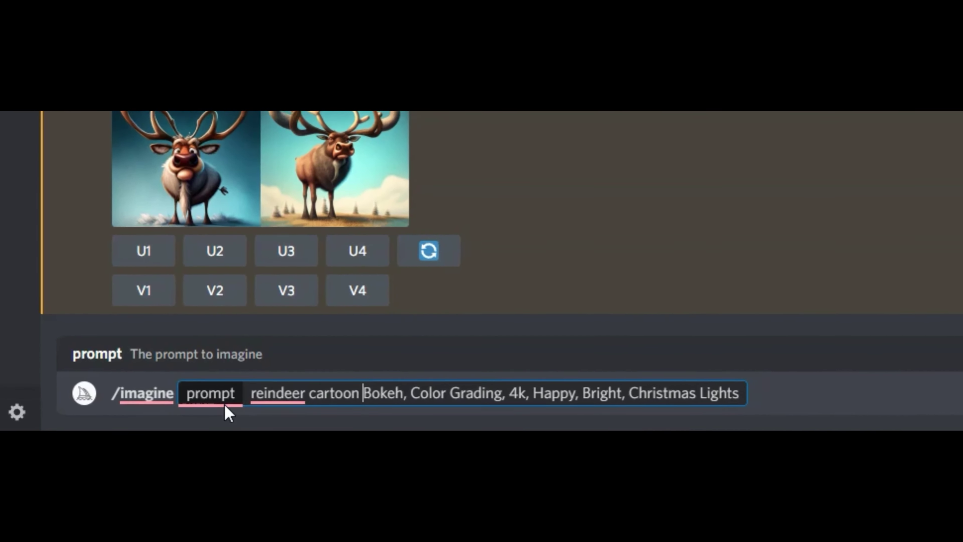
{"action": "key", "text": "End"}
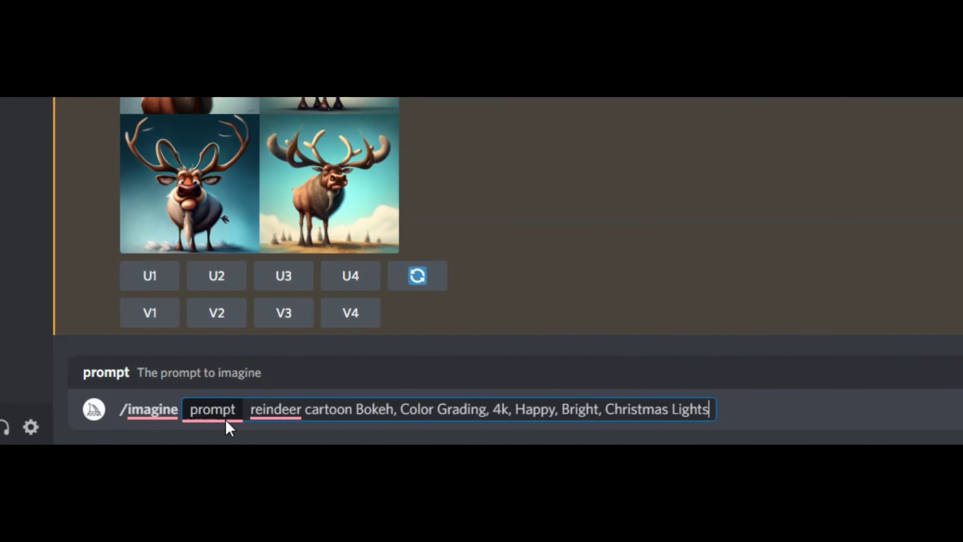
{"action": "type", "text": ", Depth of field"}
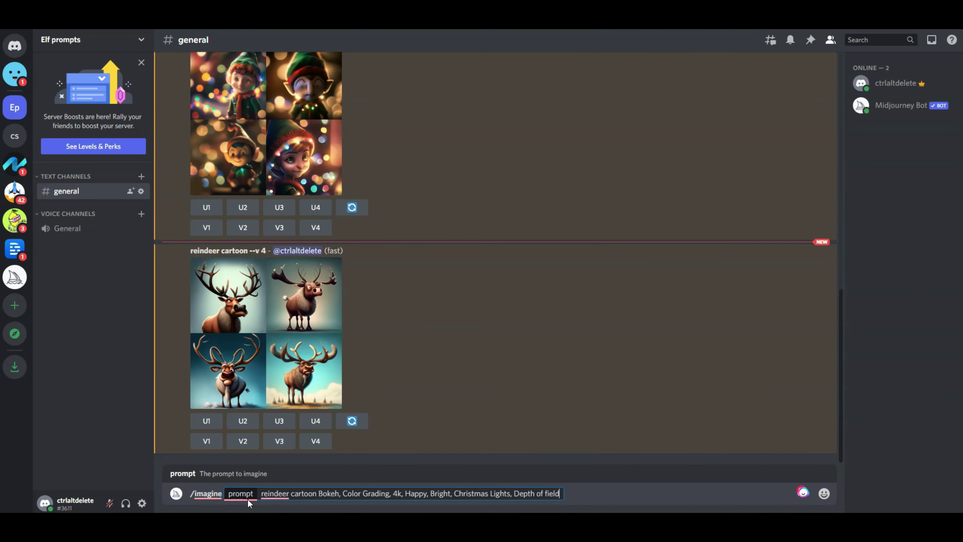
{"action": "key", "text": "Return"}
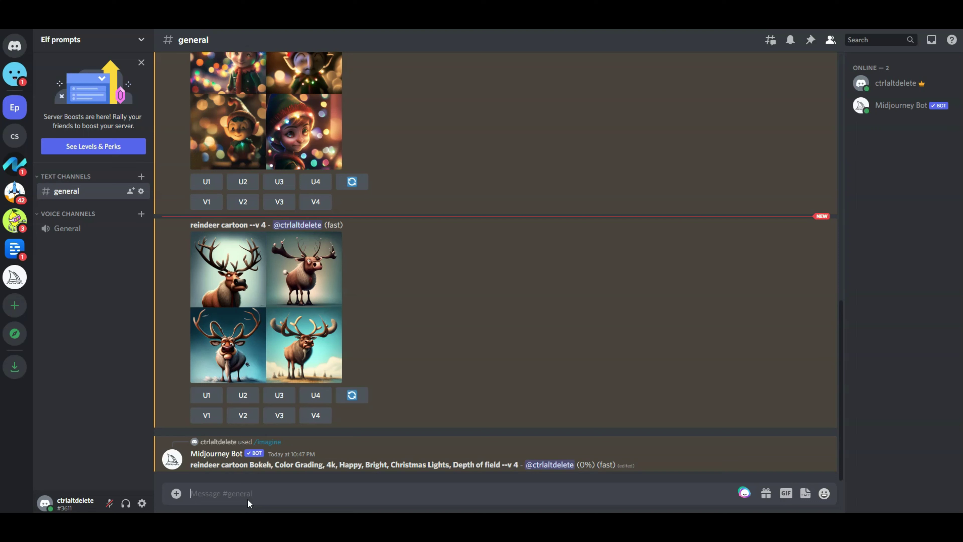
- Open the finished bokeh Christmas-lights reindeer grid enlarged and zoom in and out
{"action": "left_click", "coordinate": [265, 379]}
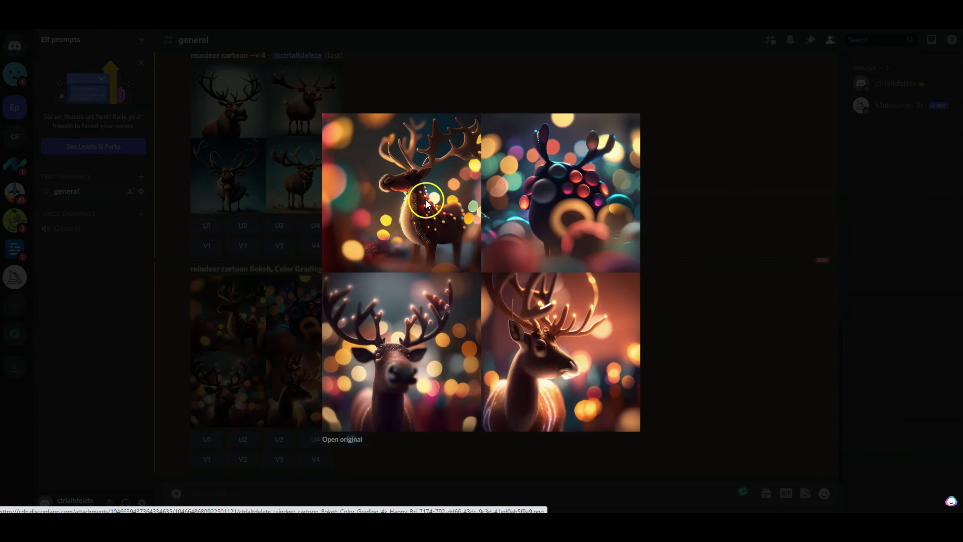
{"action": "scroll", "coordinate": [428, 208], "scroll_direction": "up", "scroll_amount": 5}
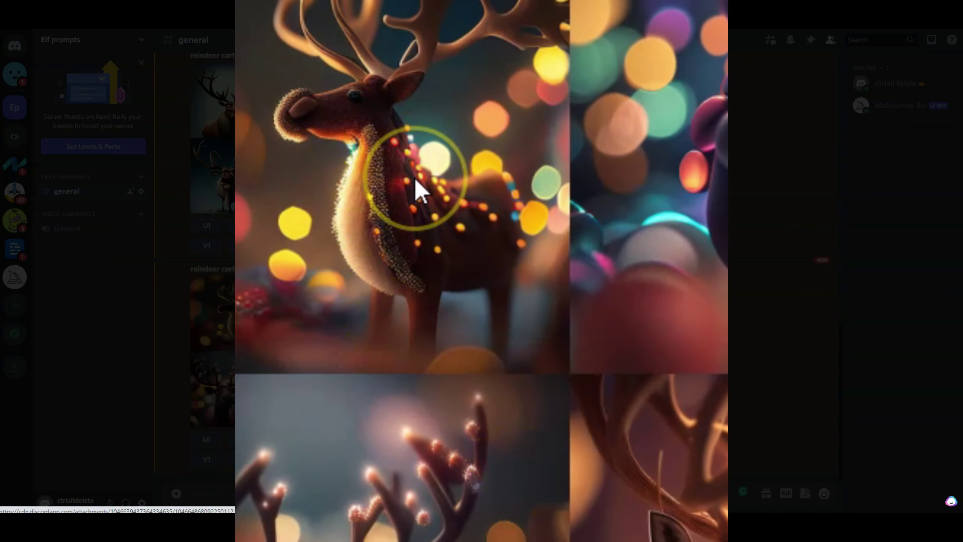
{"action": "scroll", "coordinate": [422, 195], "scroll_direction": "down", "scroll_amount": 3}
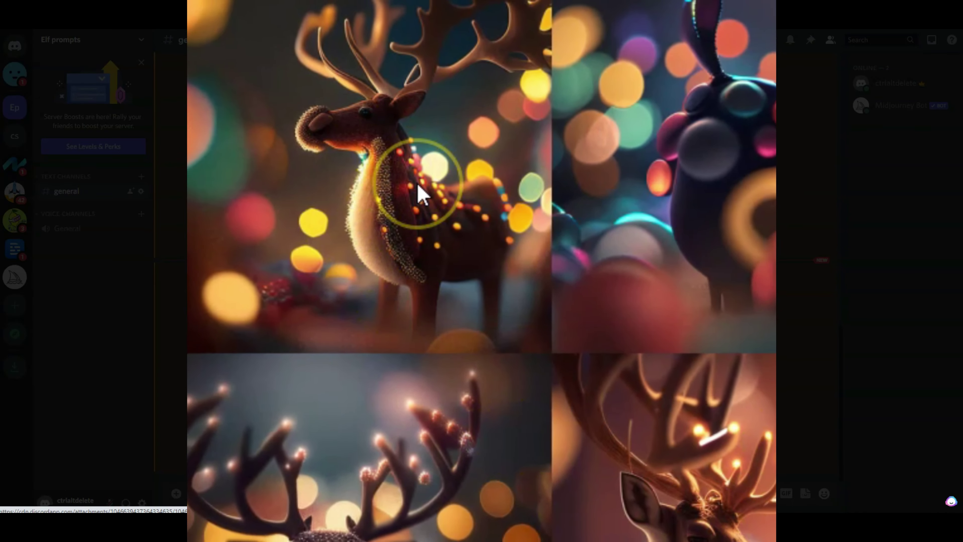
{"action": "scroll", "coordinate": [423, 196], "scroll_direction": "down", "scroll_amount": 3}
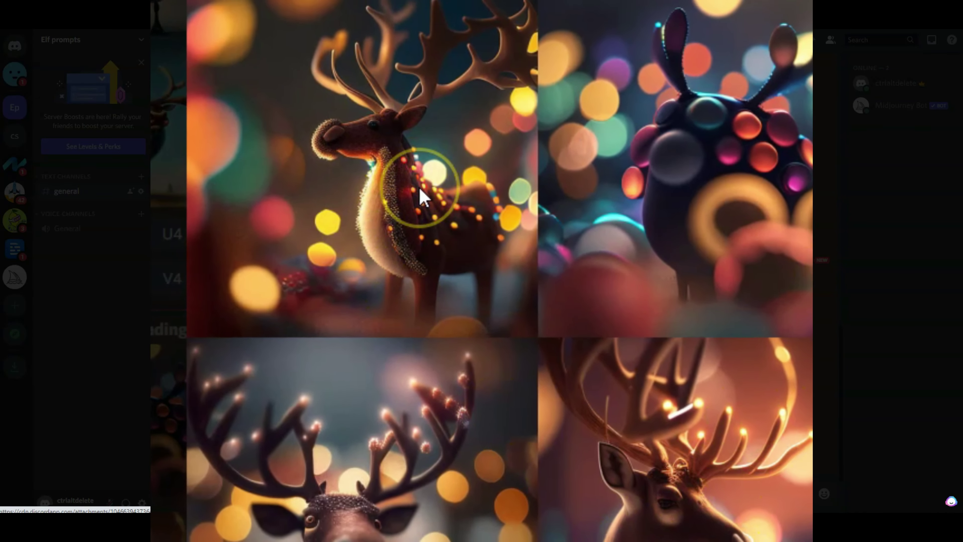
{"action": "scroll", "coordinate": [422, 196], "scroll_direction": "down", "scroll_amount": 3}
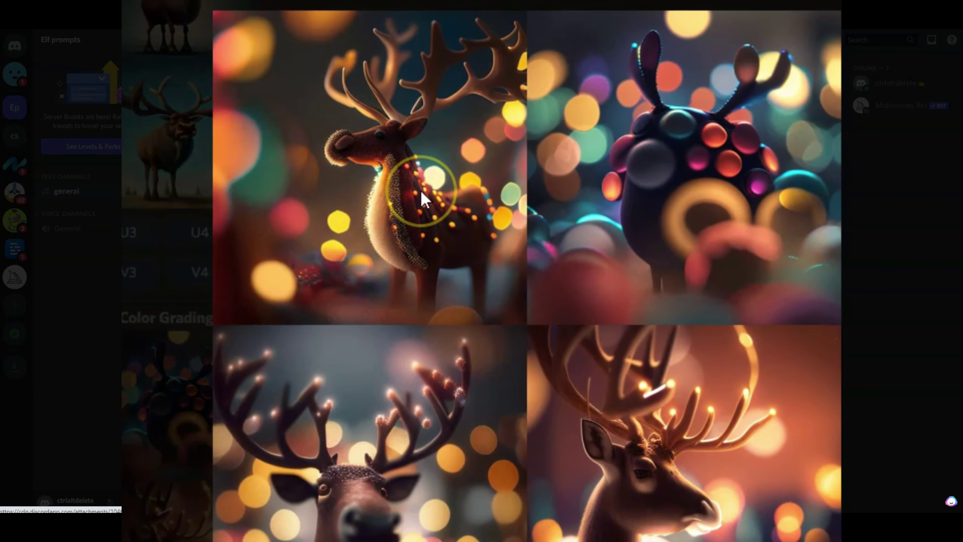
{"action": "scroll", "coordinate": [425, 200], "scroll_direction": "down", "scroll_amount": 3}
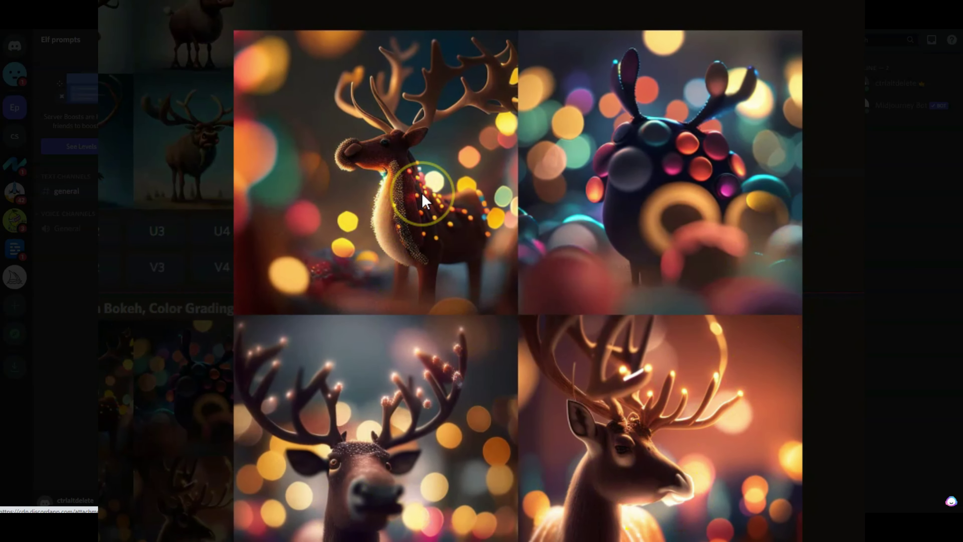
{"action": "scroll", "coordinate": [425, 201], "scroll_direction": "down", "scroll_amount": 3}
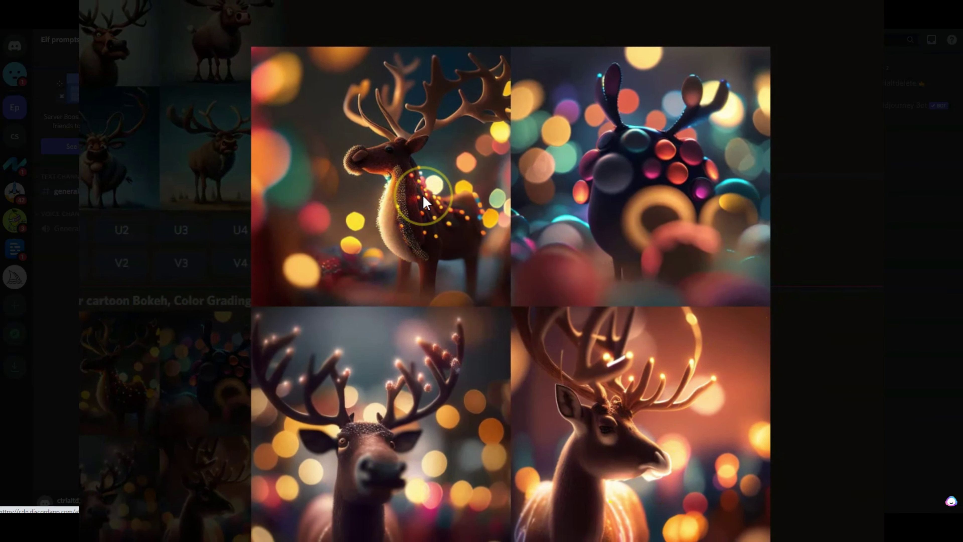
{"action": "scroll", "coordinate": [425, 201], "scroll_direction": "down", "scroll_amount": 3}
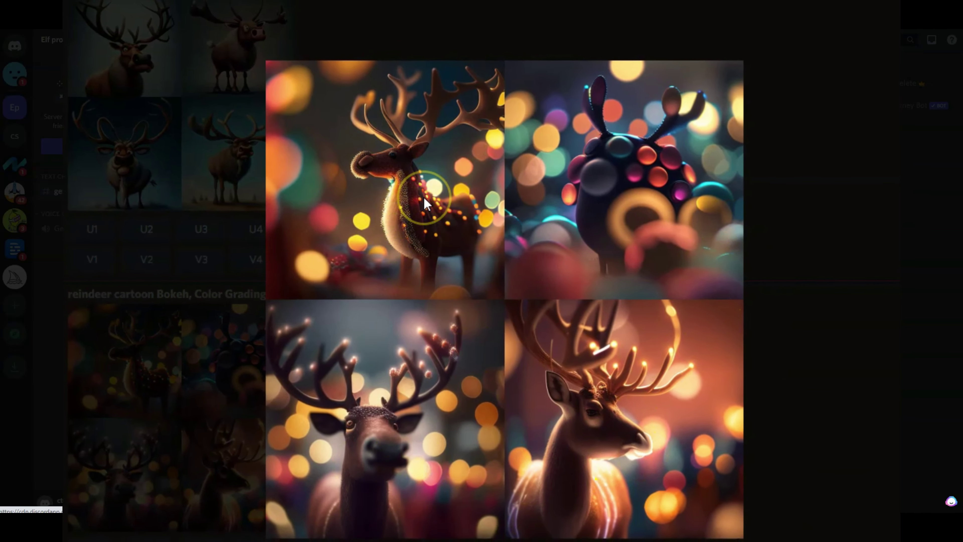
{"action": "scroll", "coordinate": [425, 198], "scroll_direction": "down", "scroll_amount": 3}
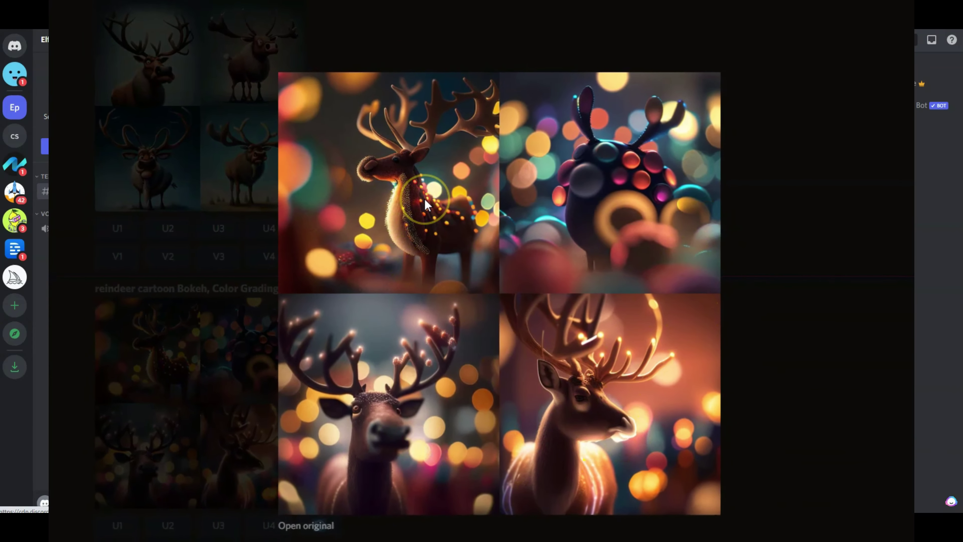